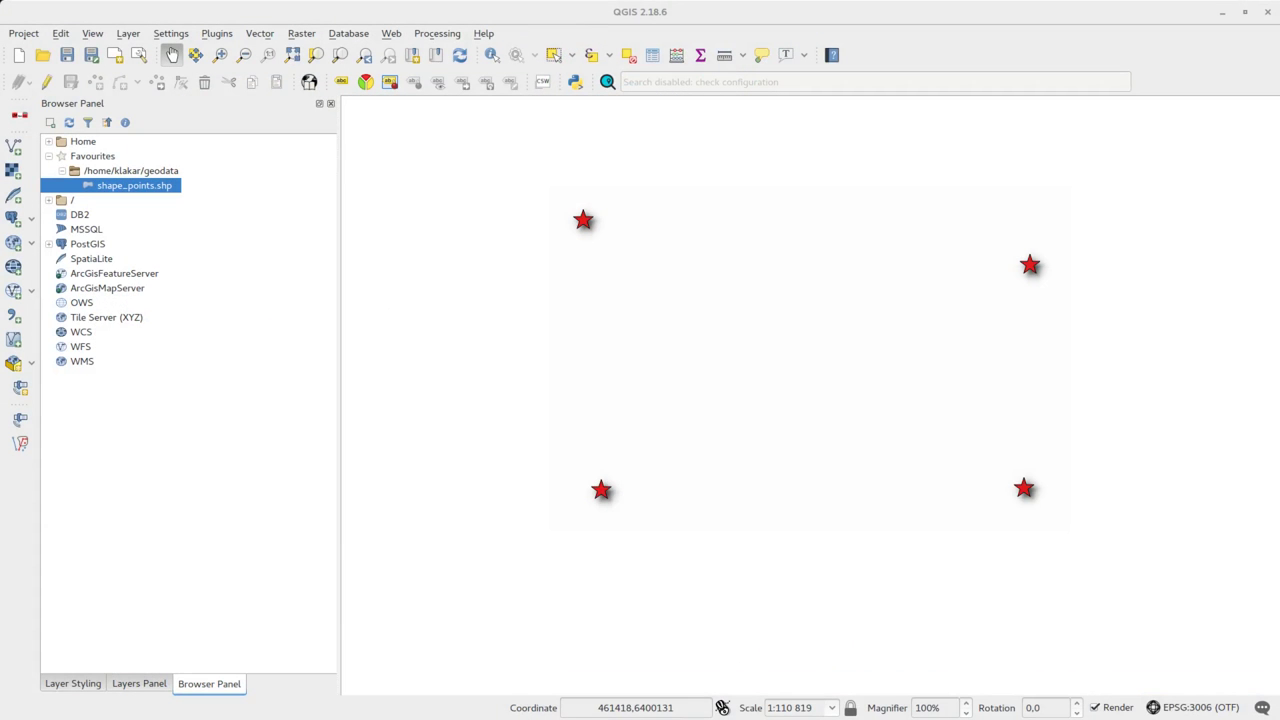
Switch the dock to the Layers panel to list shape_points, drawn as red stars
click(142, 684)
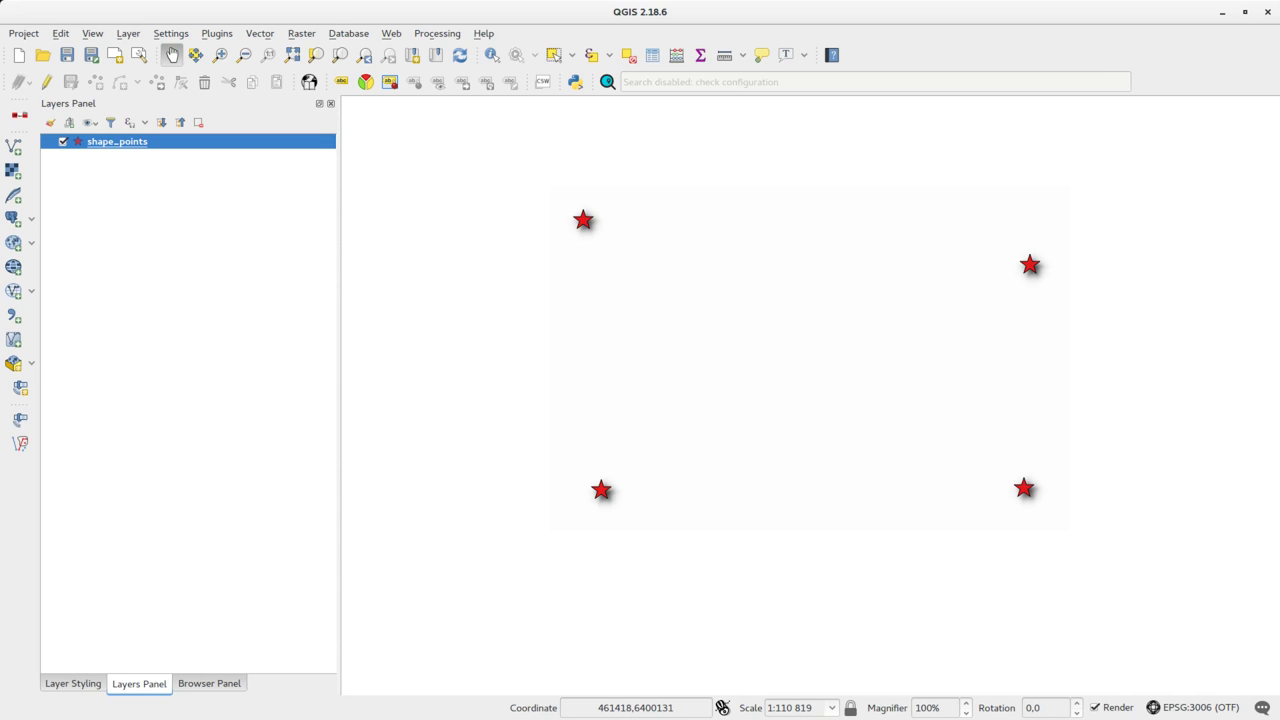
Start a new GeoPackage layer saved as test_database.gpkg in the geodata folder
click(31, 366)
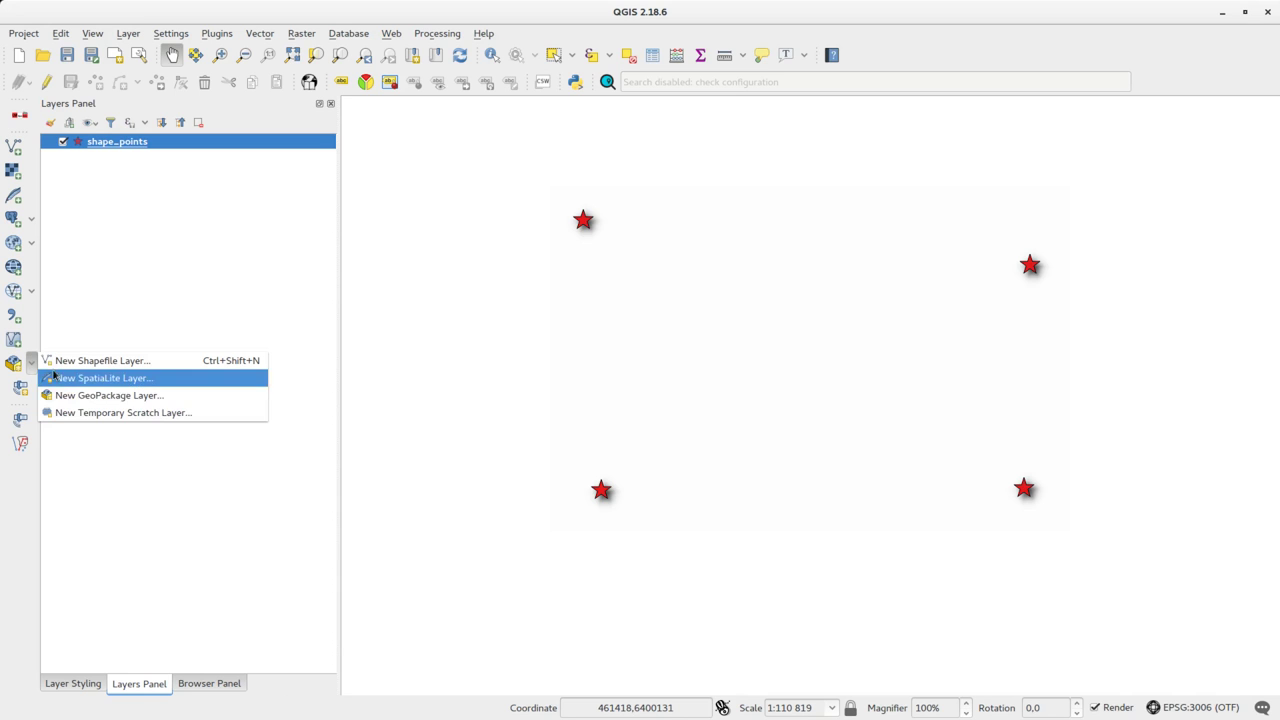
click(118, 403)
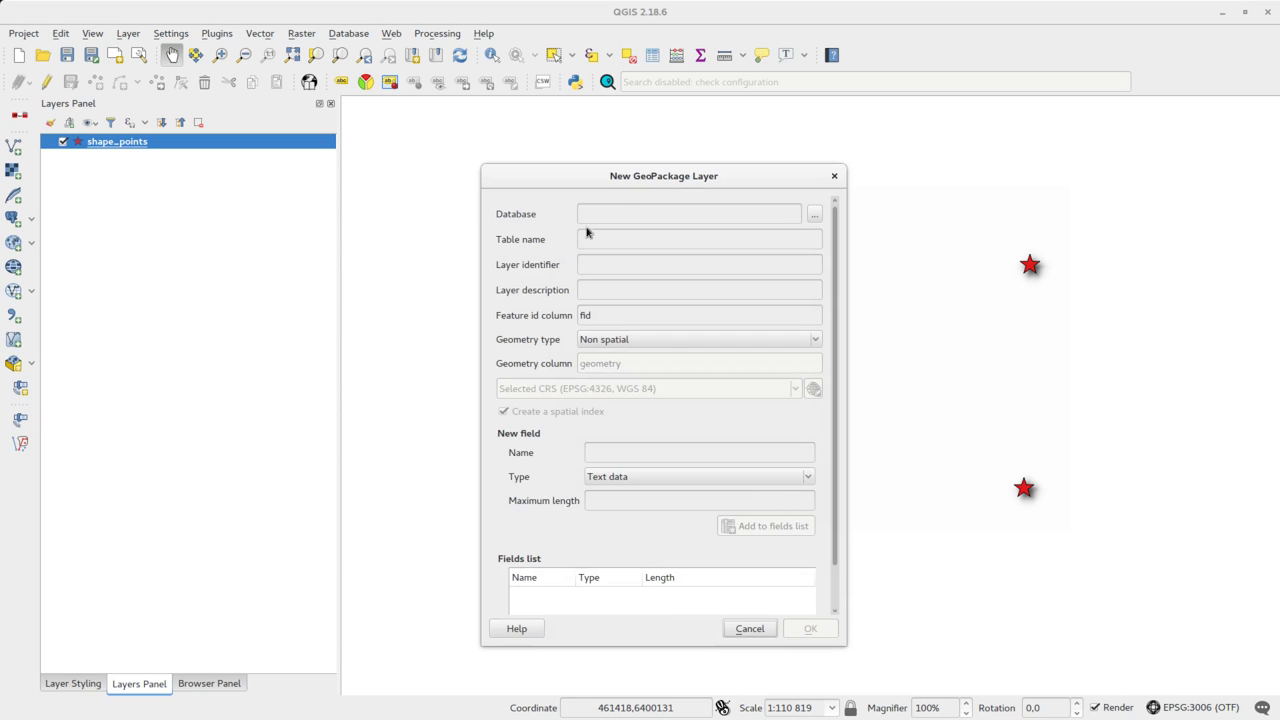
click(815, 214)
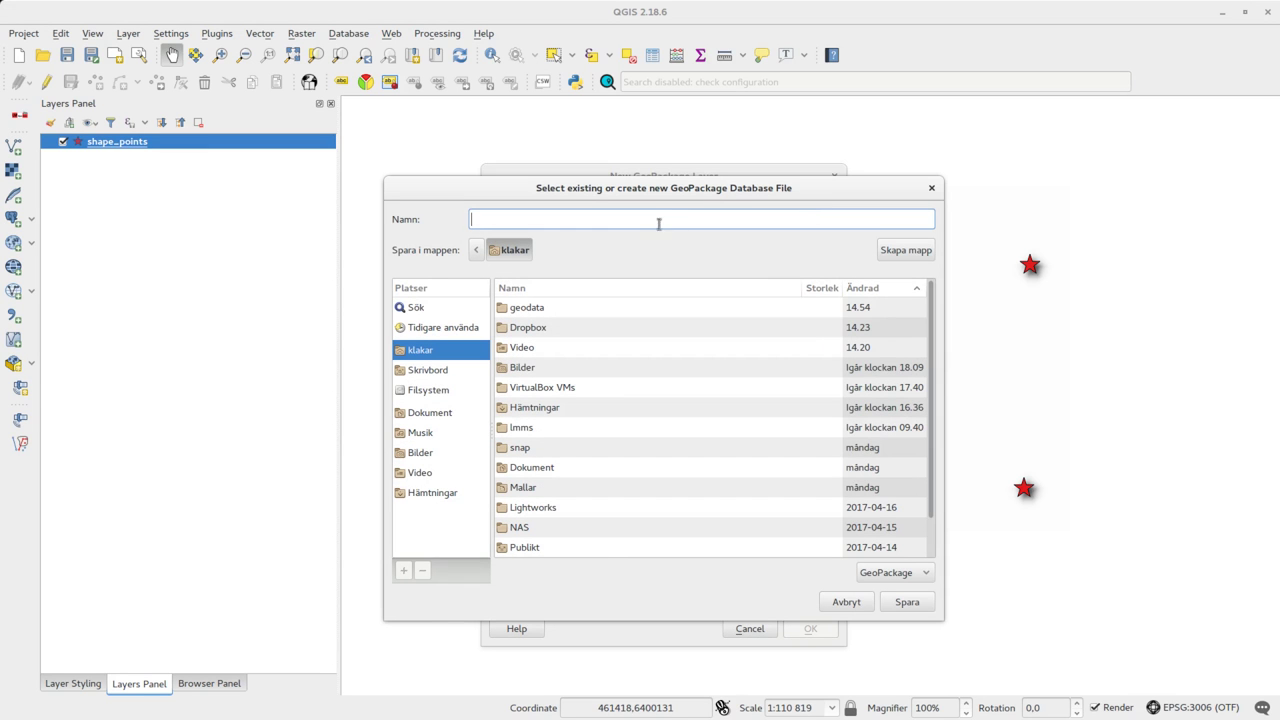
double_click(521, 307)
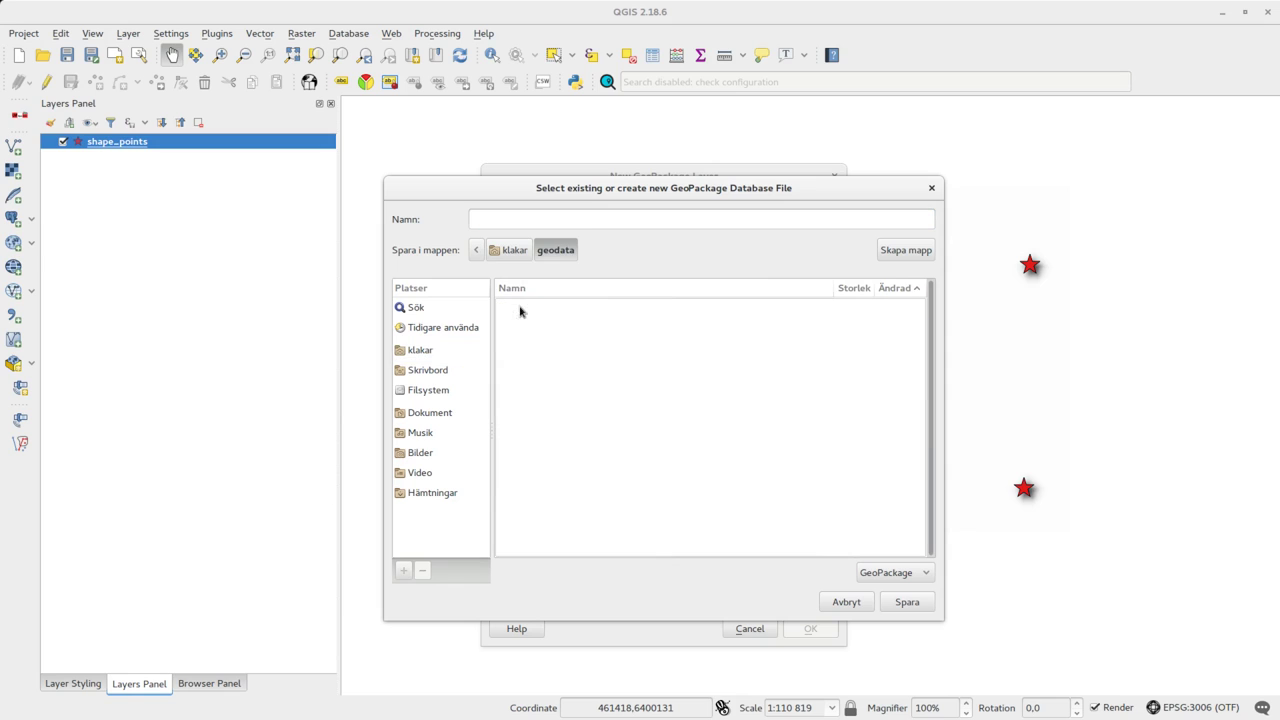
click(543, 220)
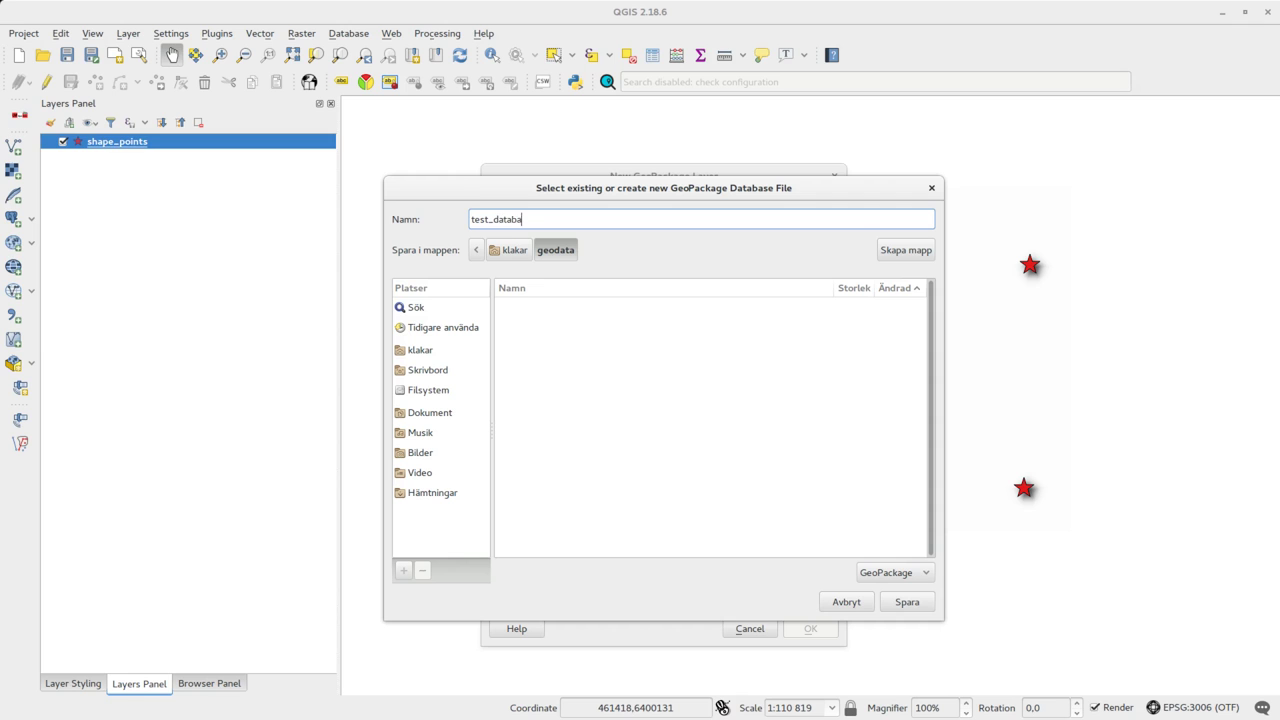
click(907, 601)
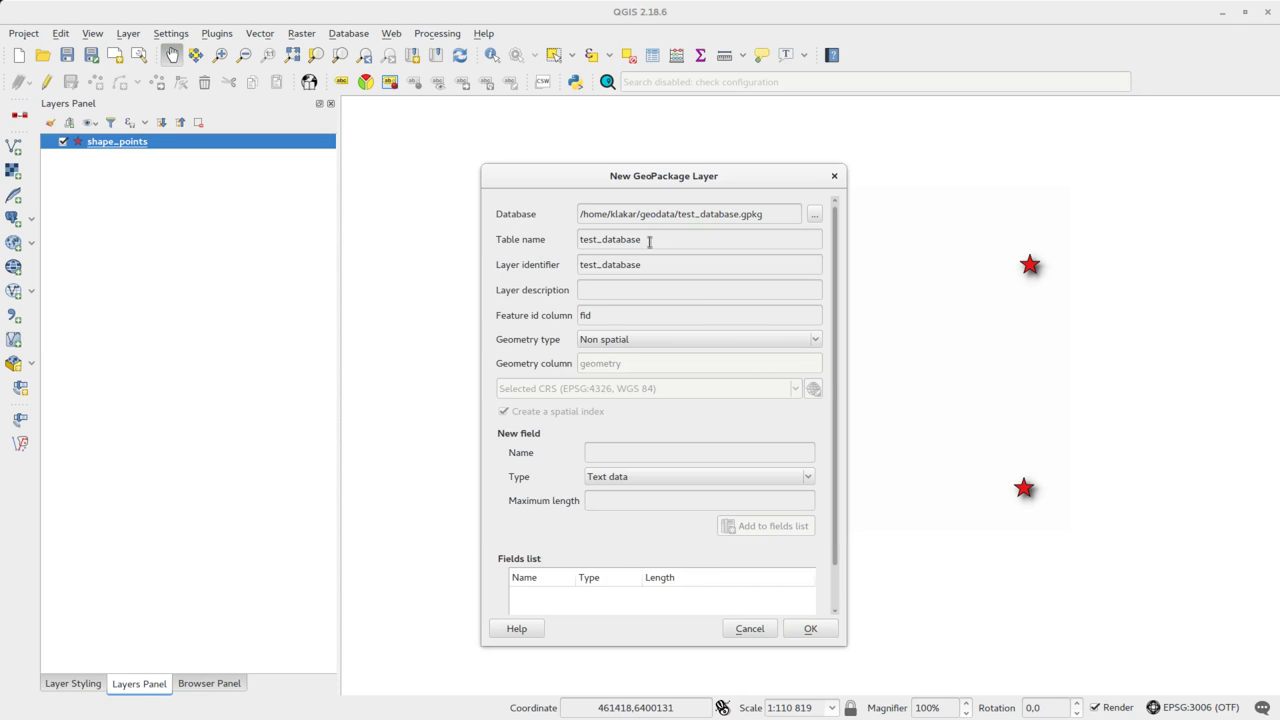
Name the table polygons, set geometry to Polygon, and add a text field 'type'
drag(649, 241, 517, 239)
text(p)
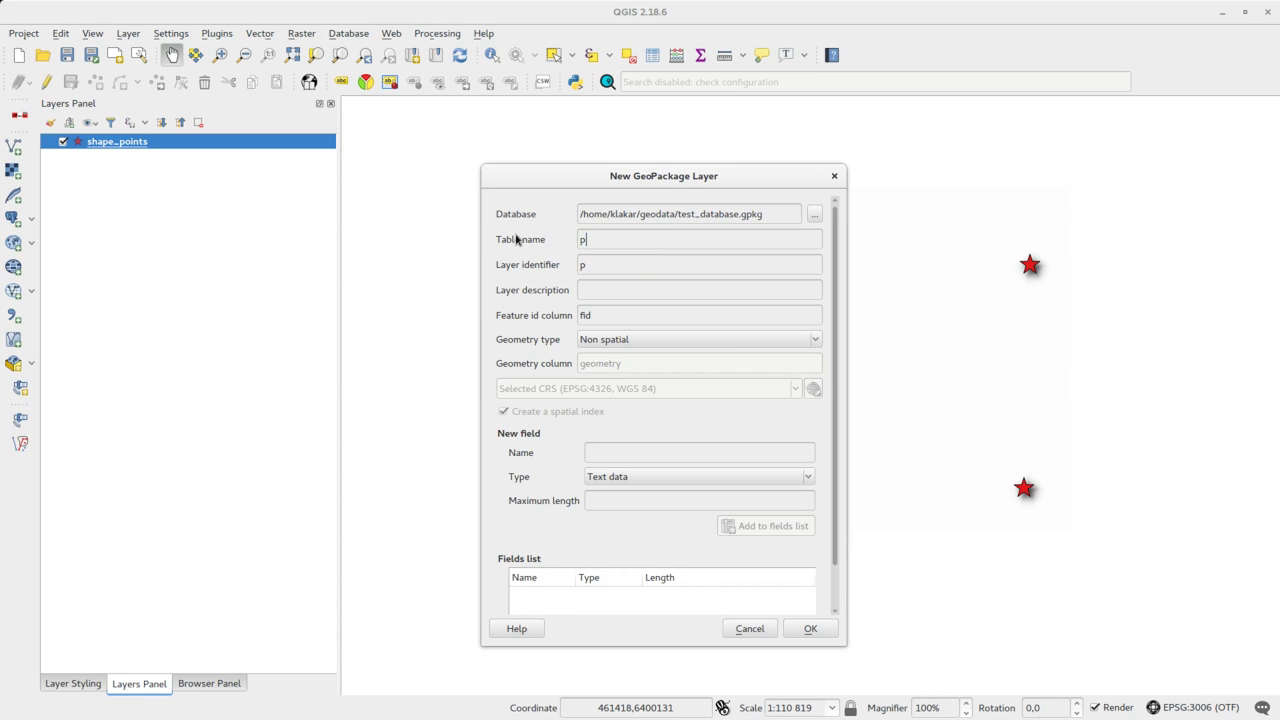
text(olygons)
click(677, 341)
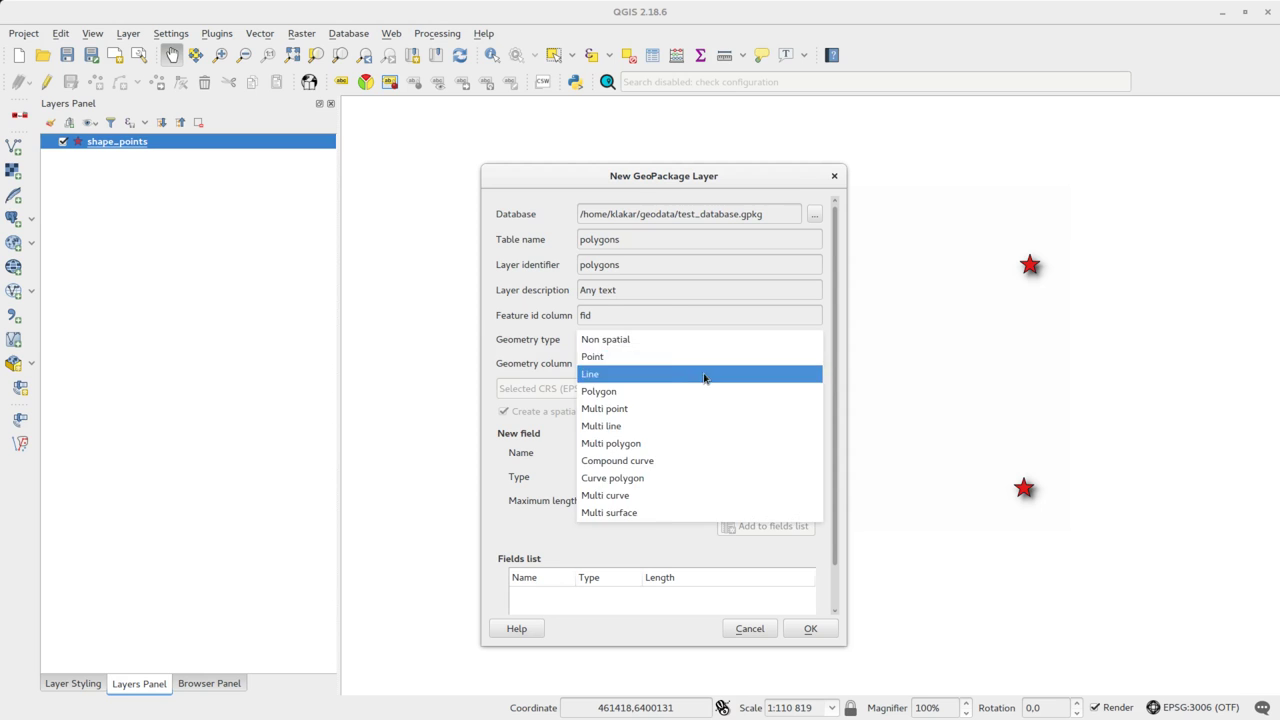
click(718, 390)
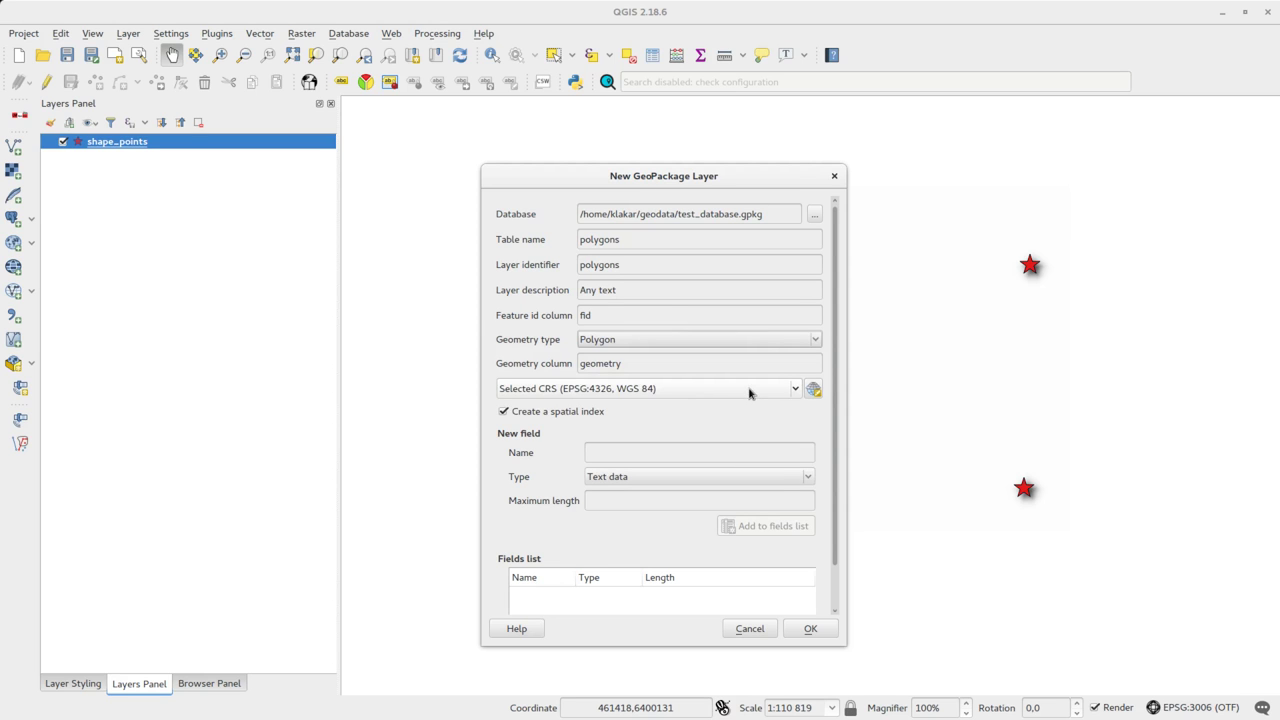
click(693, 451)
text(type)
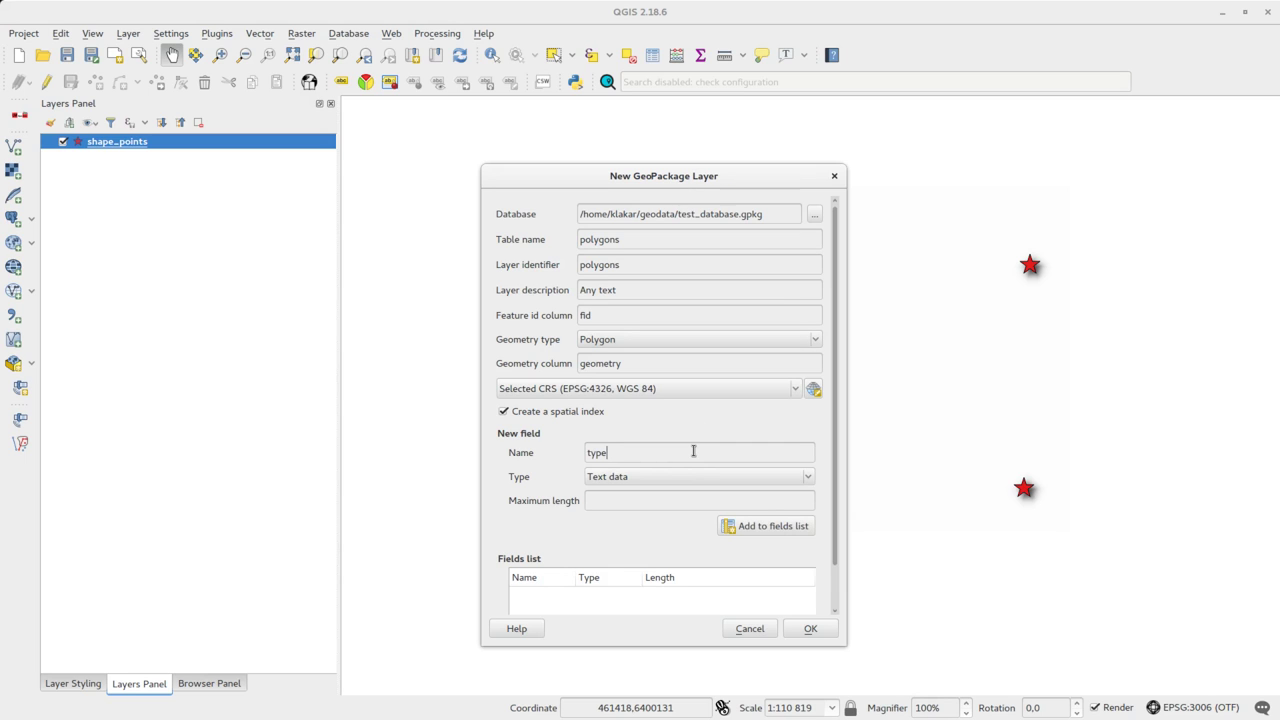
click(792, 527)
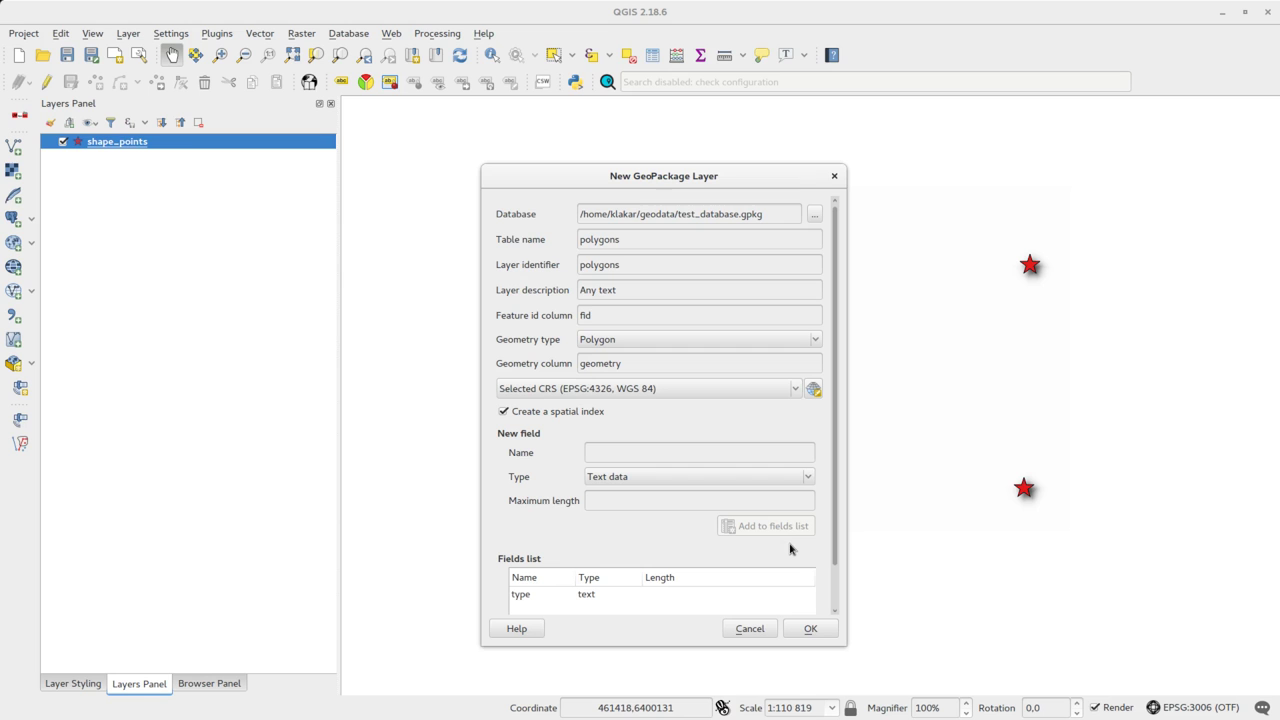
Create the polygons layer and draw a curving band polygon near the top of the map
click(810, 628)
click(47, 82)
click(95, 82)
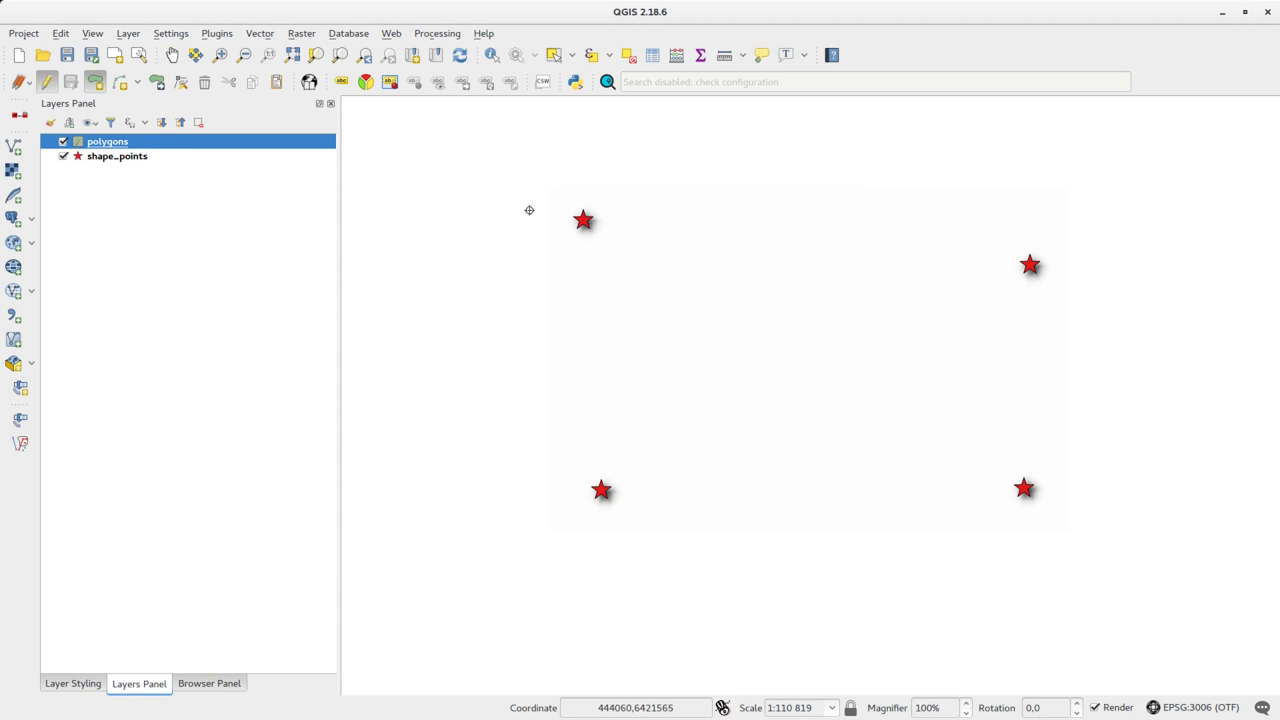
click(498, 298)
click(590, 137)
click(760, 212)
click(886, 230)
click(922, 288)
right_click(608, 190)
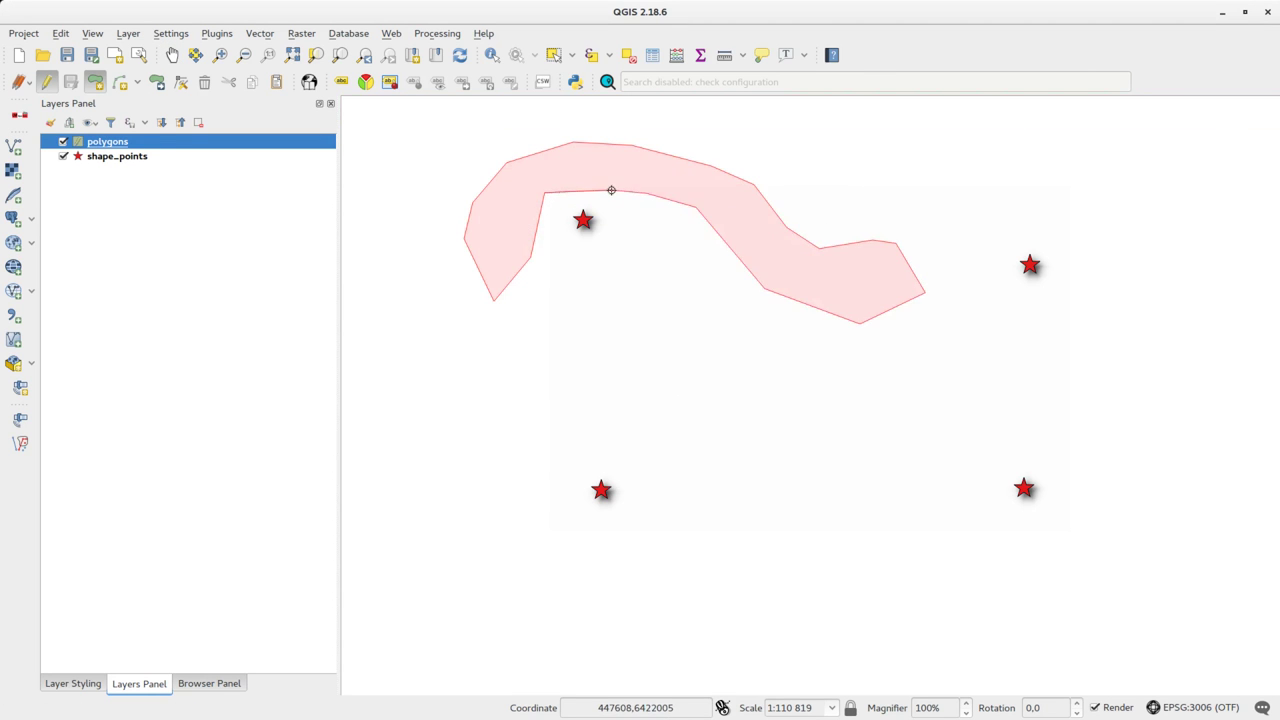
key(ctrl+z)
Draw a blob-shaped polygon near the bottom and save the layer edits
click(880, 421)
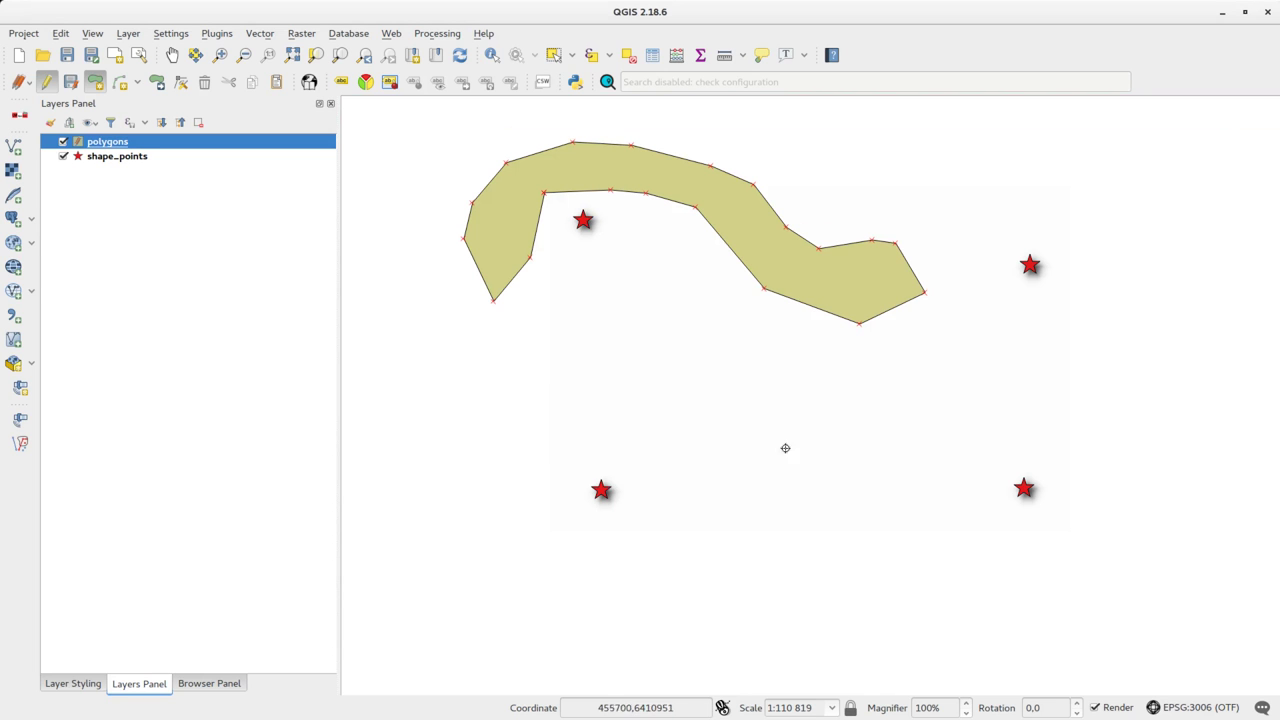
click(760, 431)
click(742, 494)
click(706, 521)
click(701, 563)
click(812, 580)
click(915, 592)
click(968, 543)
click(862, 468)
click(820, 410)
right_click(871, 443)
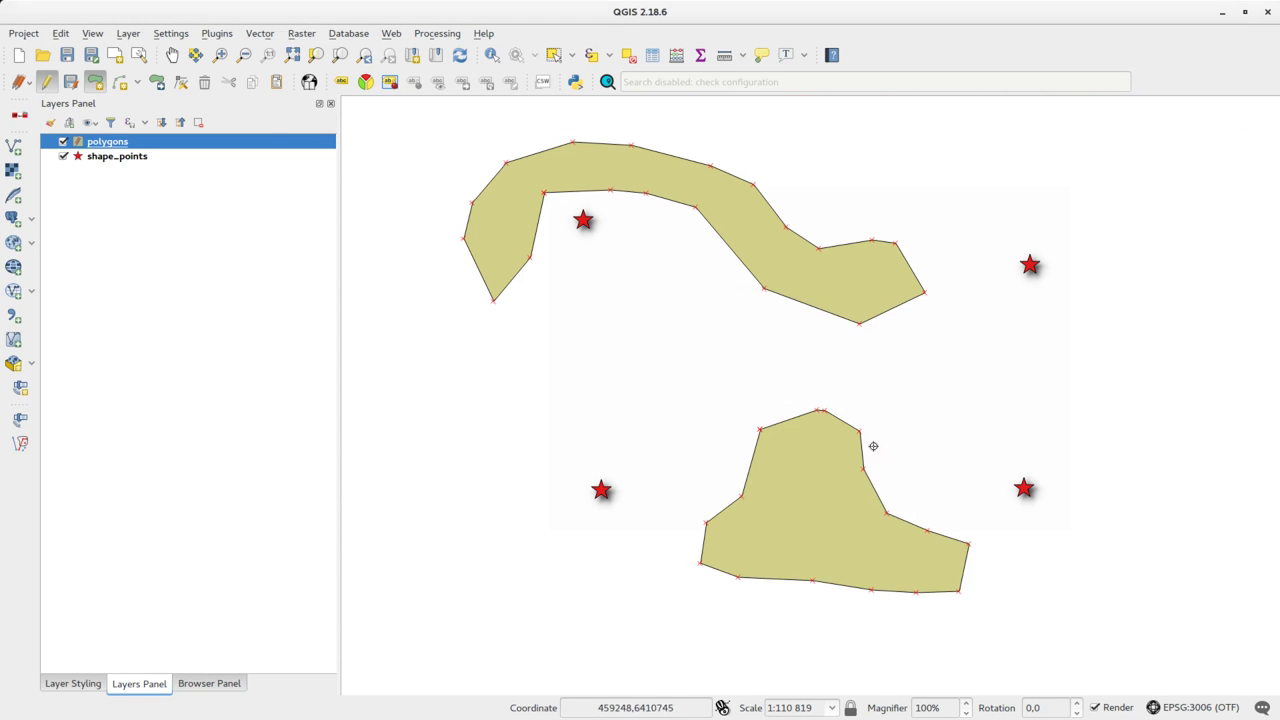
click(57, 82)
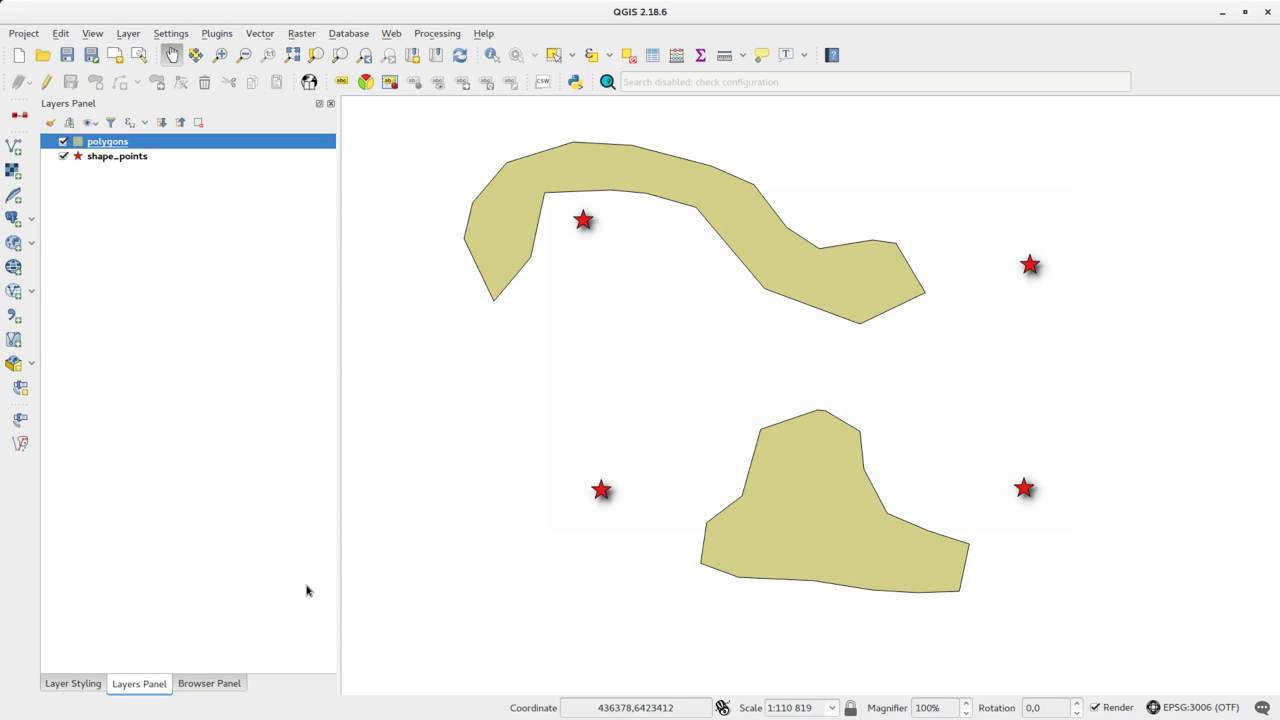
Start another GeoPackage layer targeting the existing geodata/test_database.gpkg
click(15, 364)
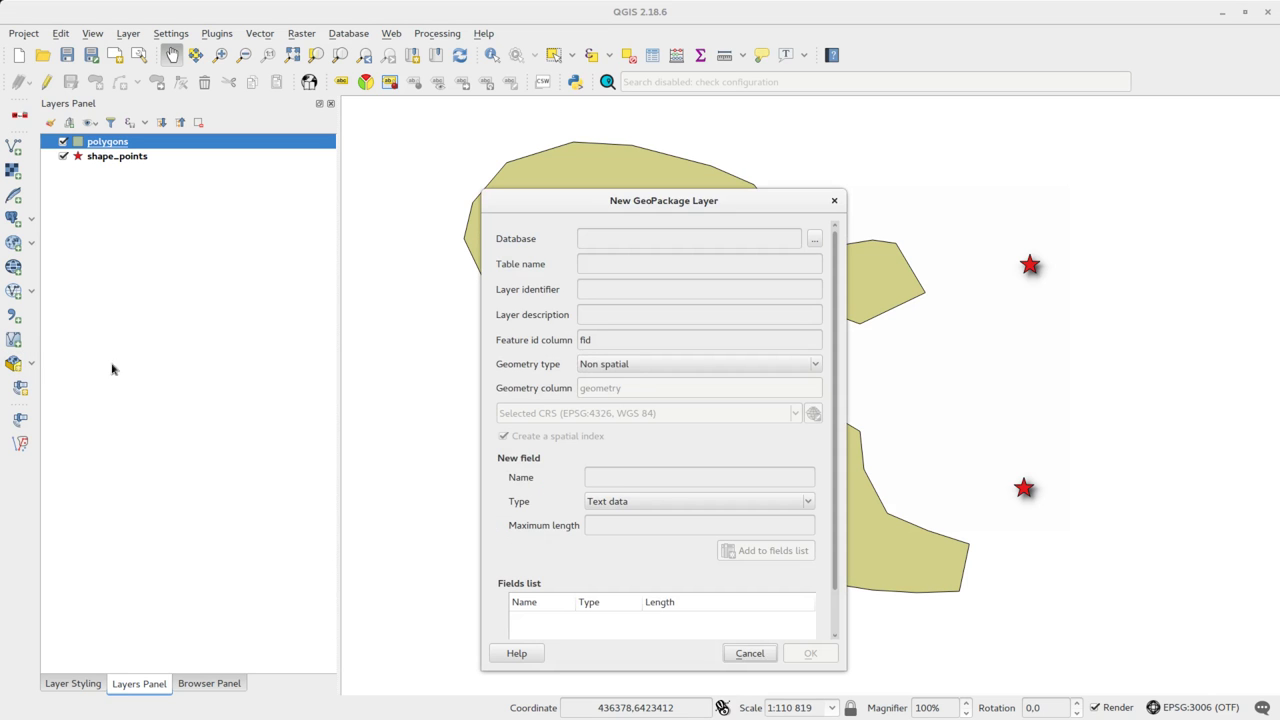
click(810, 243)
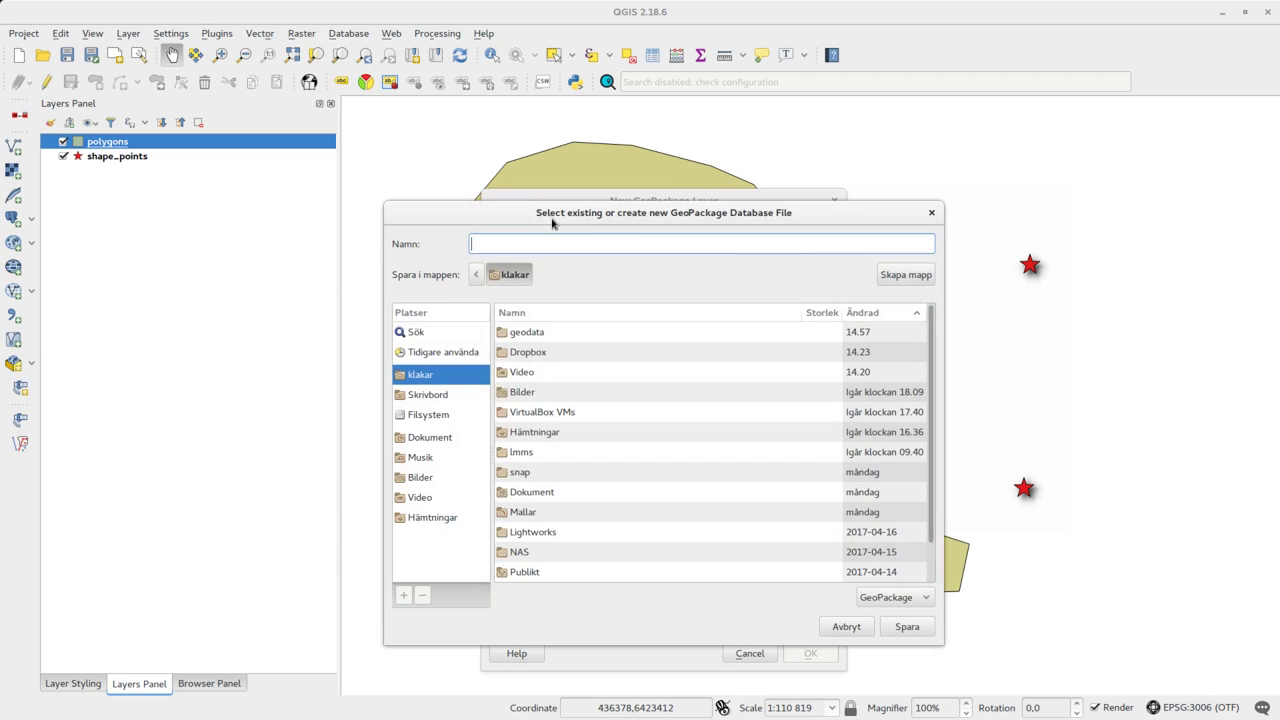
click(519, 338)
double_click(519, 338)
click(519, 333)
click(907, 626)
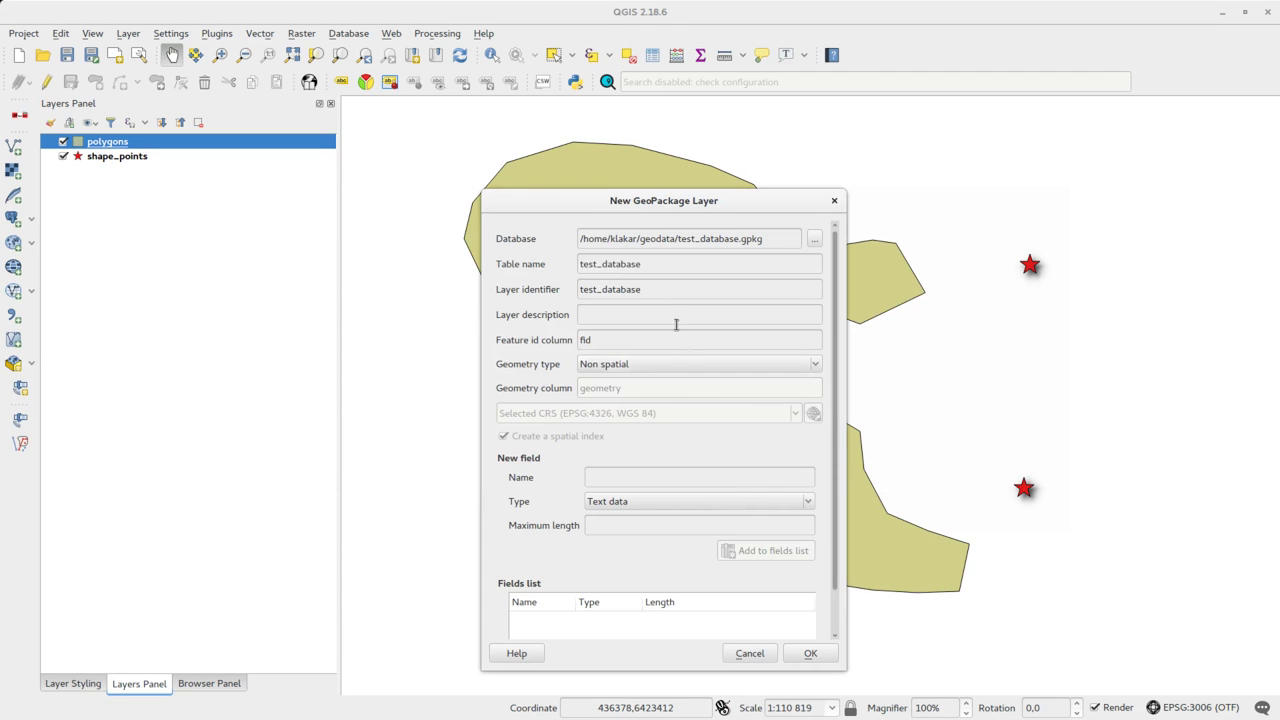
Create table 'lines' with Line geometry and integer field 'number', adding it without overwriting the database
double_click(649, 266)
text(lines)
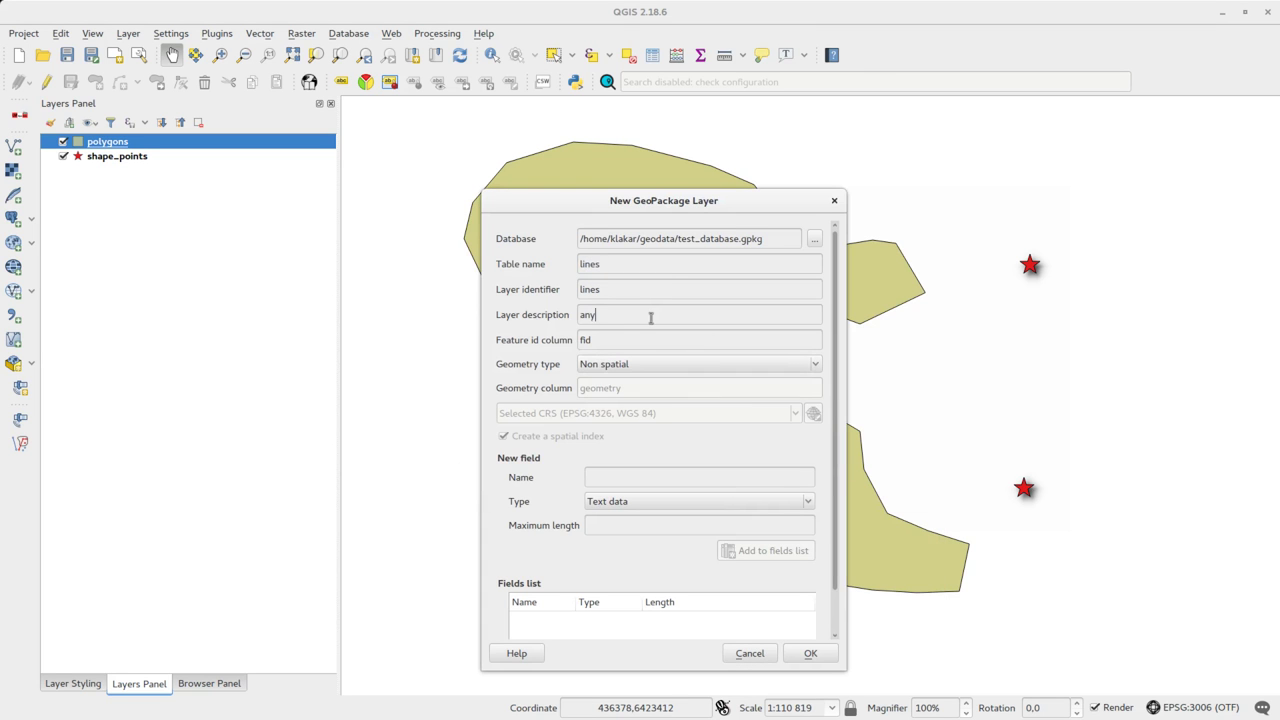
click(668, 363)
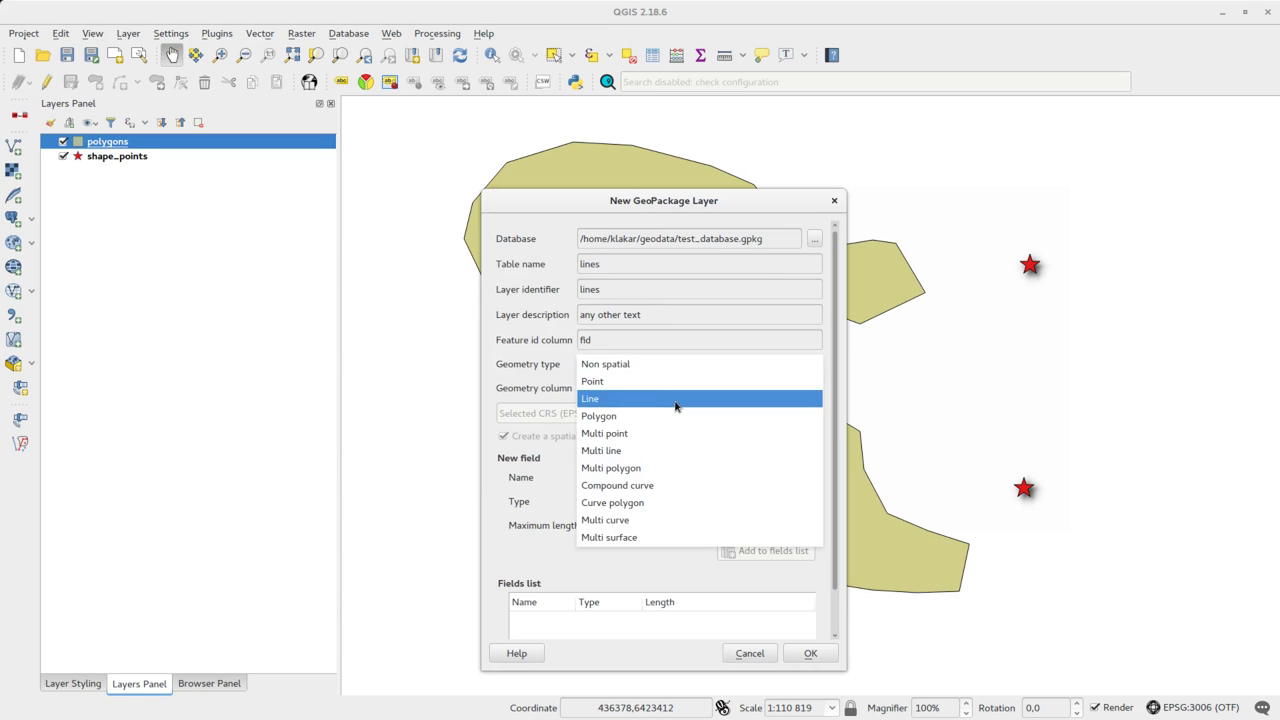
click(679, 399)
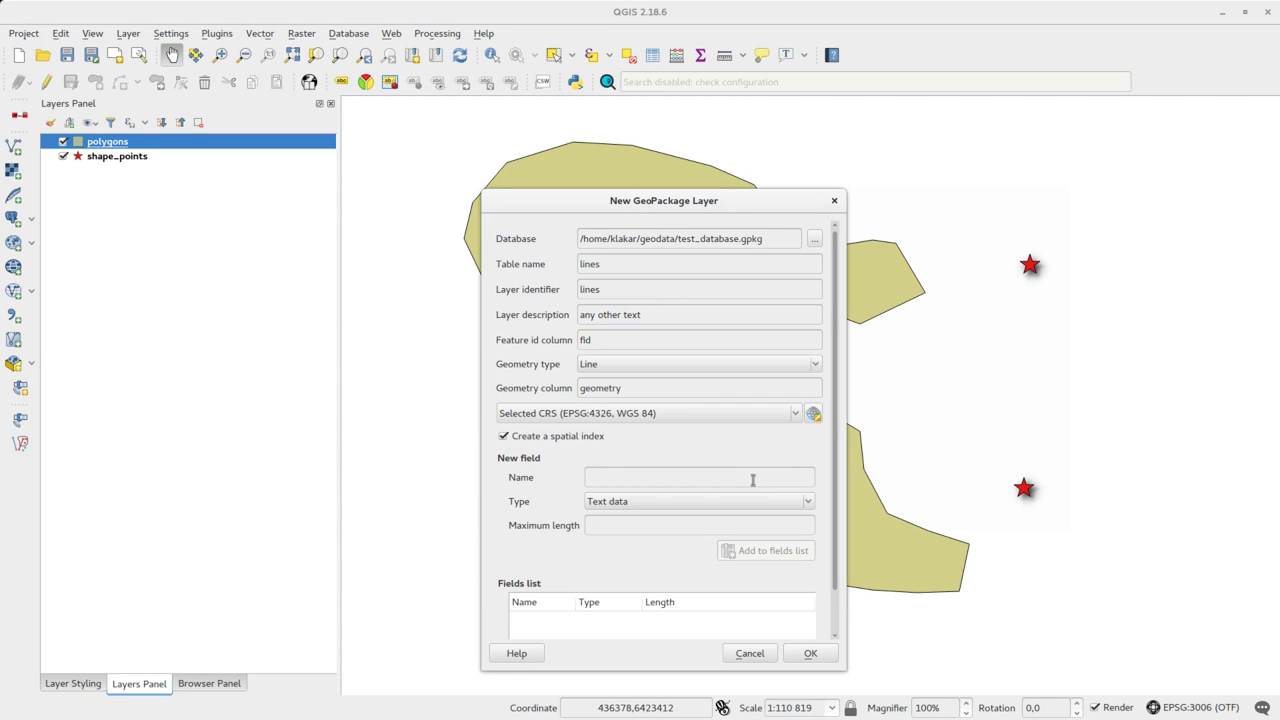
click(753, 478)
text(number)
click(753, 501)
click(730, 517)
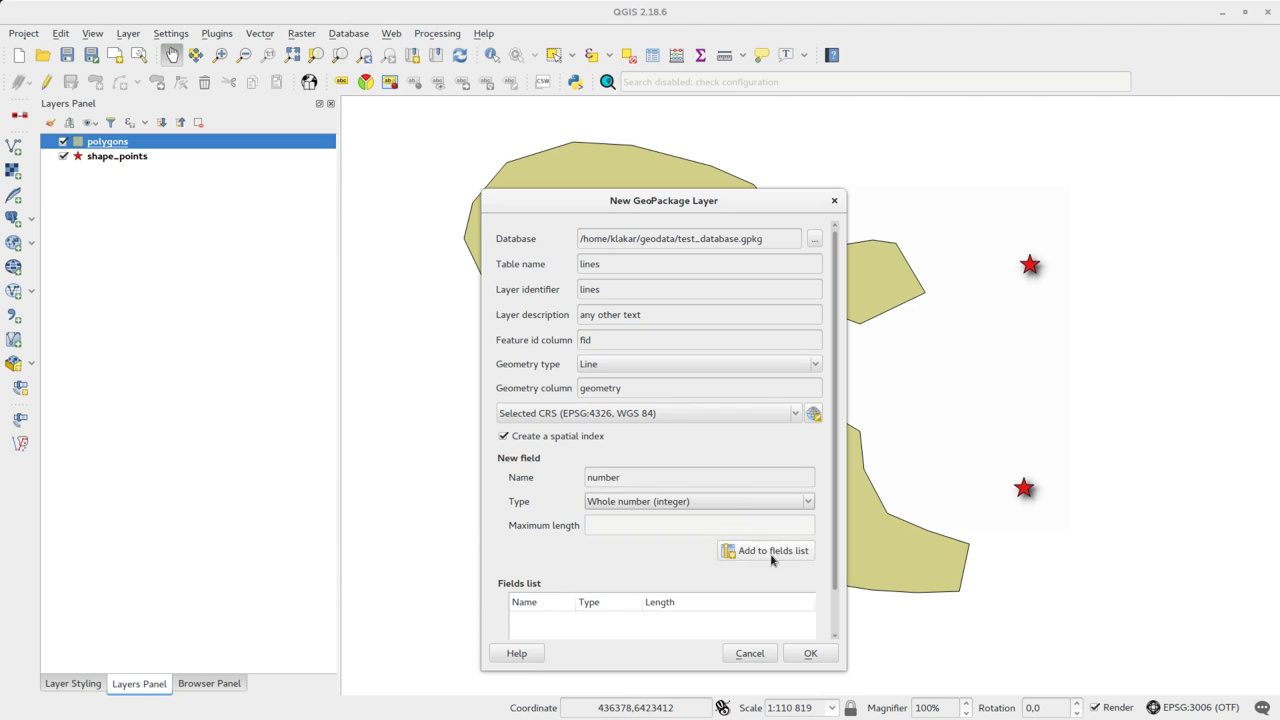
click(765, 550)
click(810, 653)
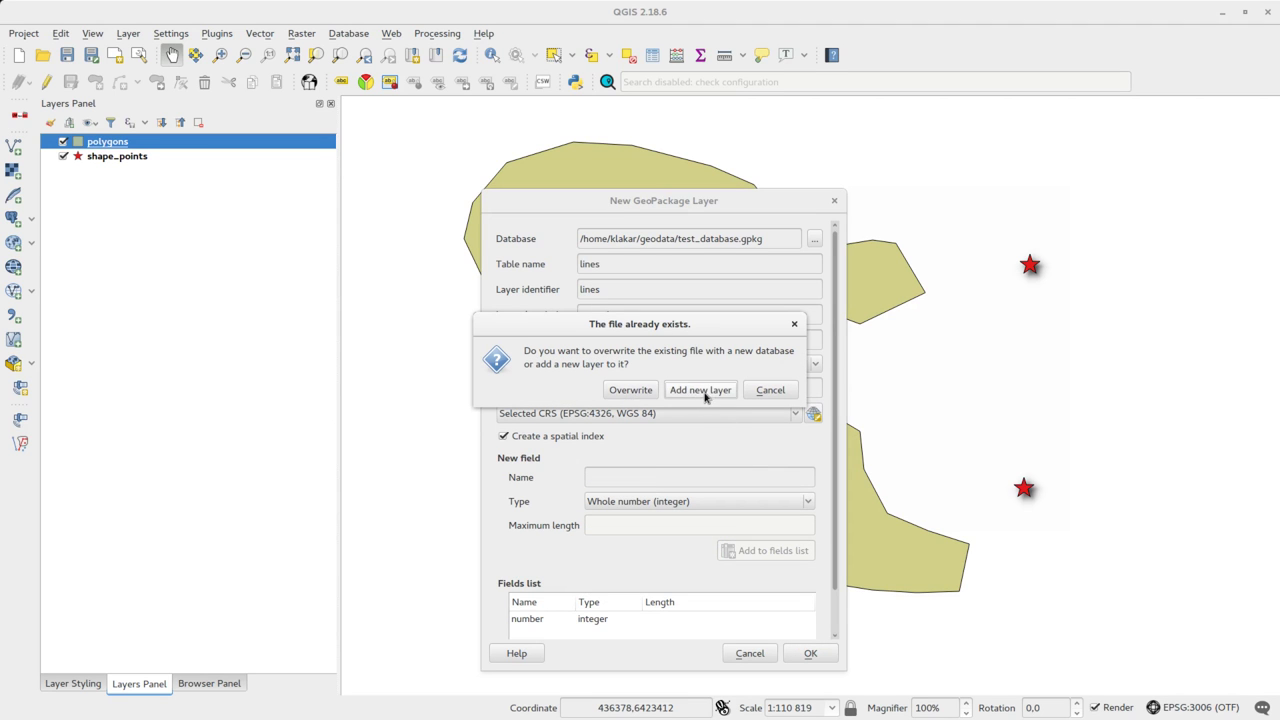
click(701, 390)
Draw a six-vertex zigzag line across the map in the lines layer and save edits
click(46, 82)
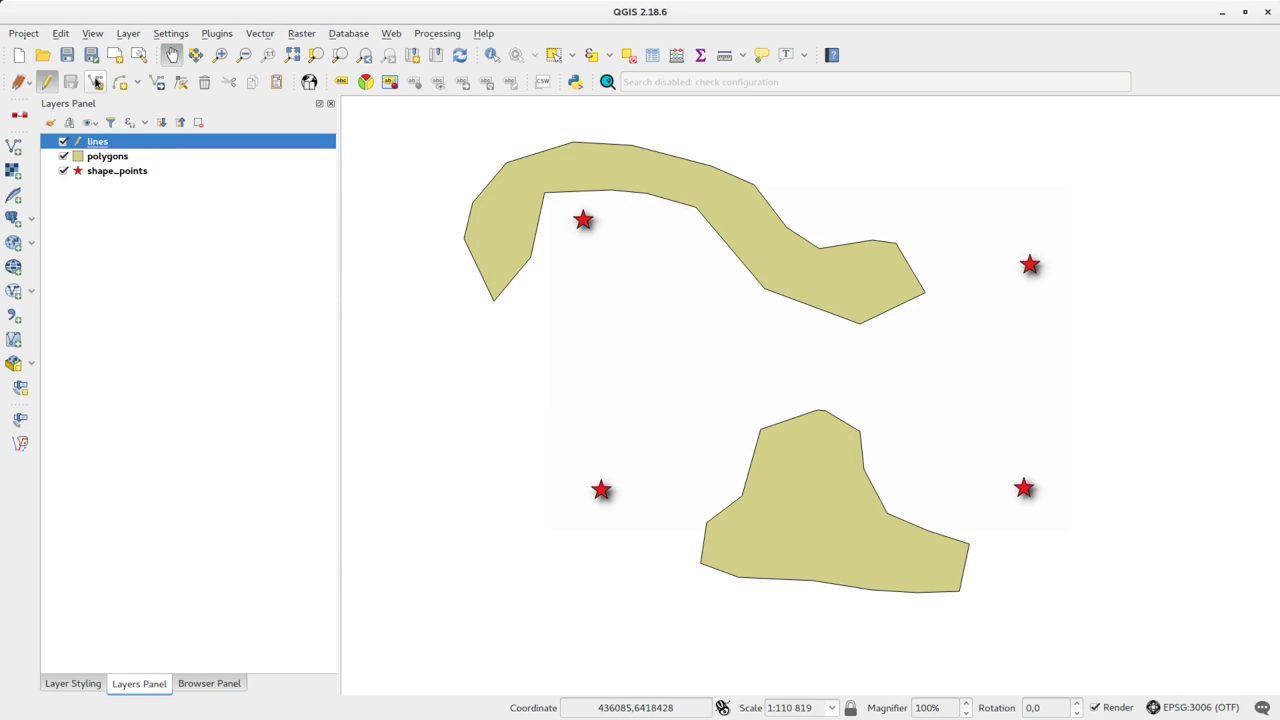
click(95, 82)
click(455, 505)
click(600, 363)
click(813, 366)
click(952, 416)
click(1160, 359)
click(1193, 416)
right_click(1193, 416)
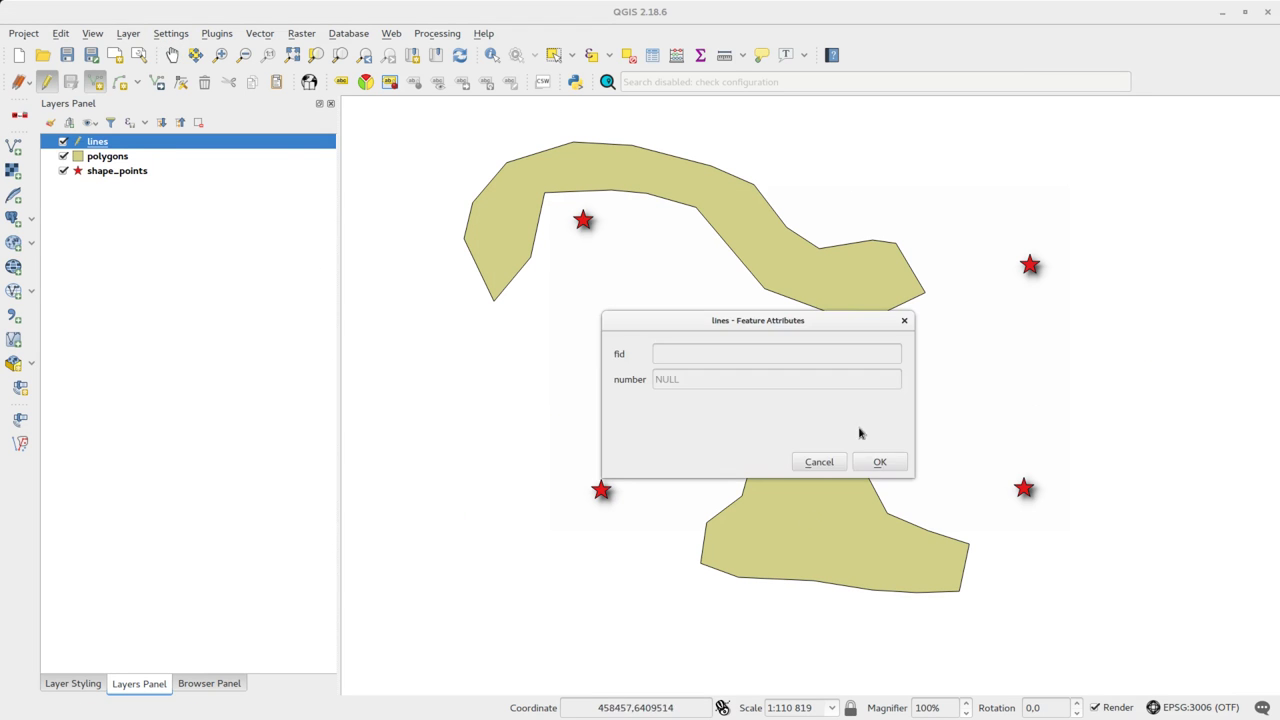
click(881, 466)
click(70, 82)
Return to panning, nudge the map slightly, and switch to the file manager showing geodata
click(46, 82)
mouse_move(658, 488)
mouse_down()
mouse_move(685, 496)
mouse_move(648, 487)
mouse_up()
key(alt+Tab)
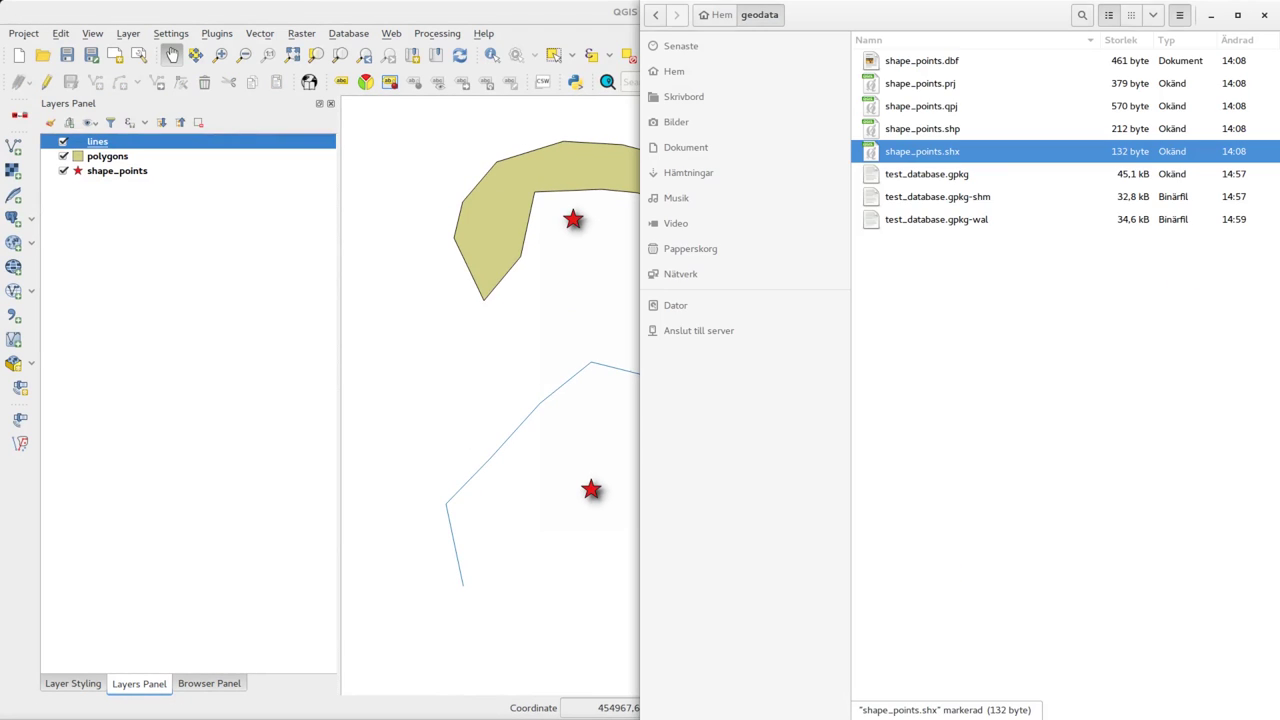
Remove the lines and polygons layers, then drag test_database.gpkg from Files onto the QGIS map
click(956, 177)
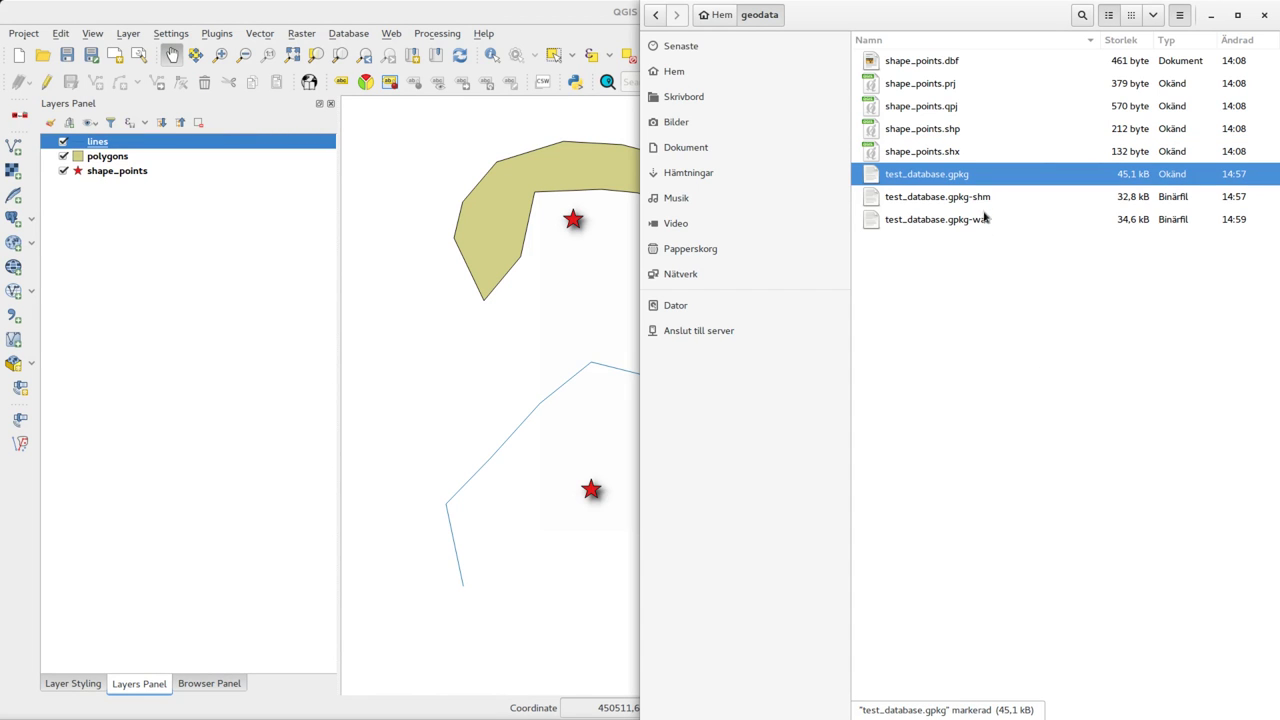
ctrl+click(105, 158)
right_click(105, 160)
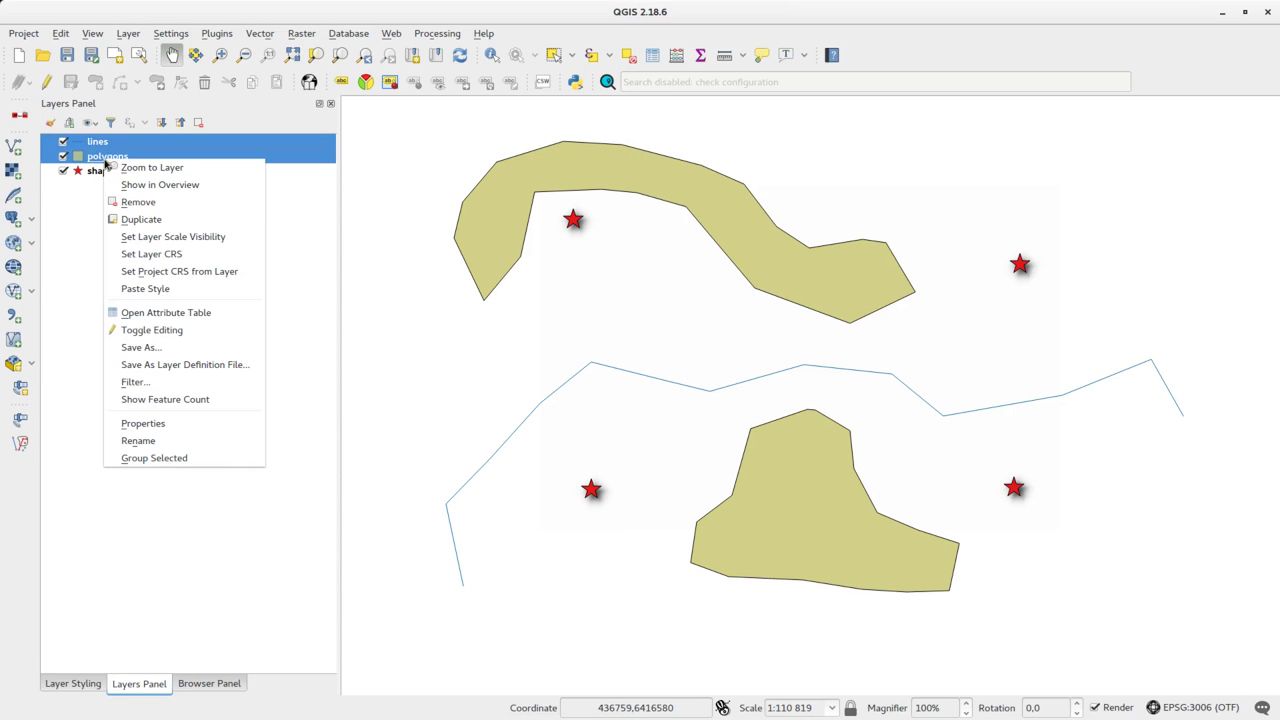
click(127, 201)
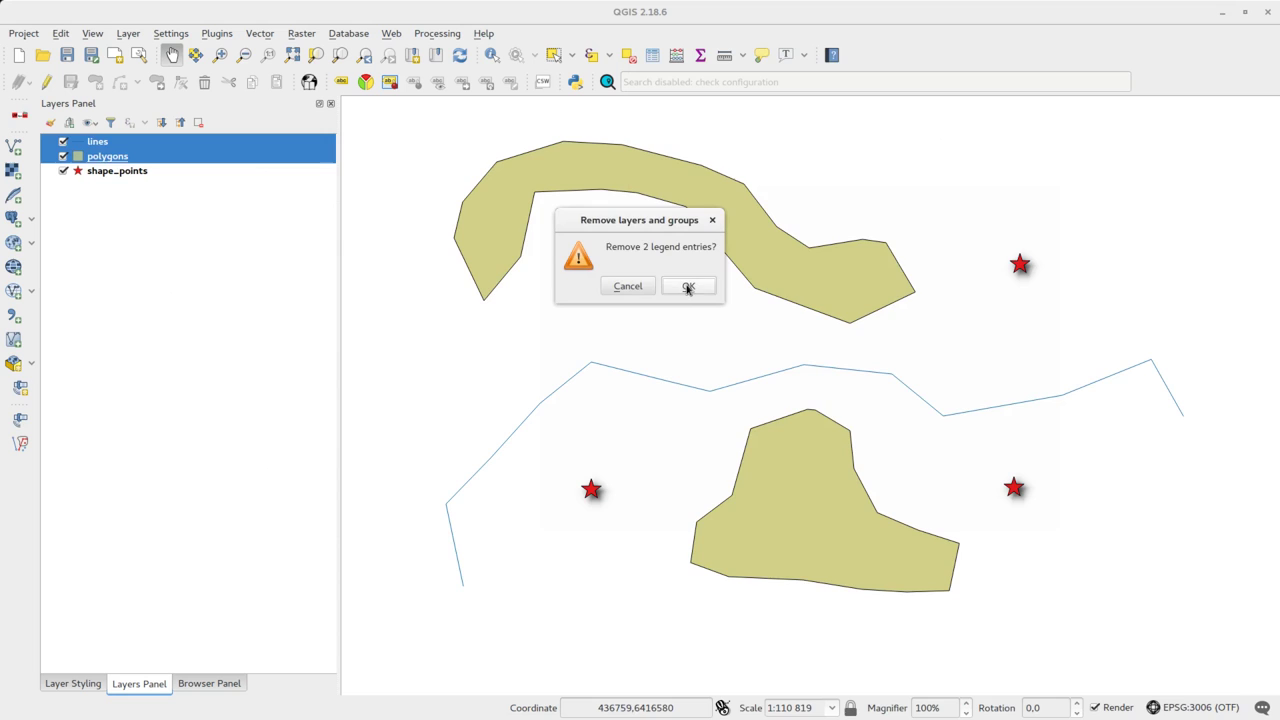
click(689, 286)
key(alt+Tab)
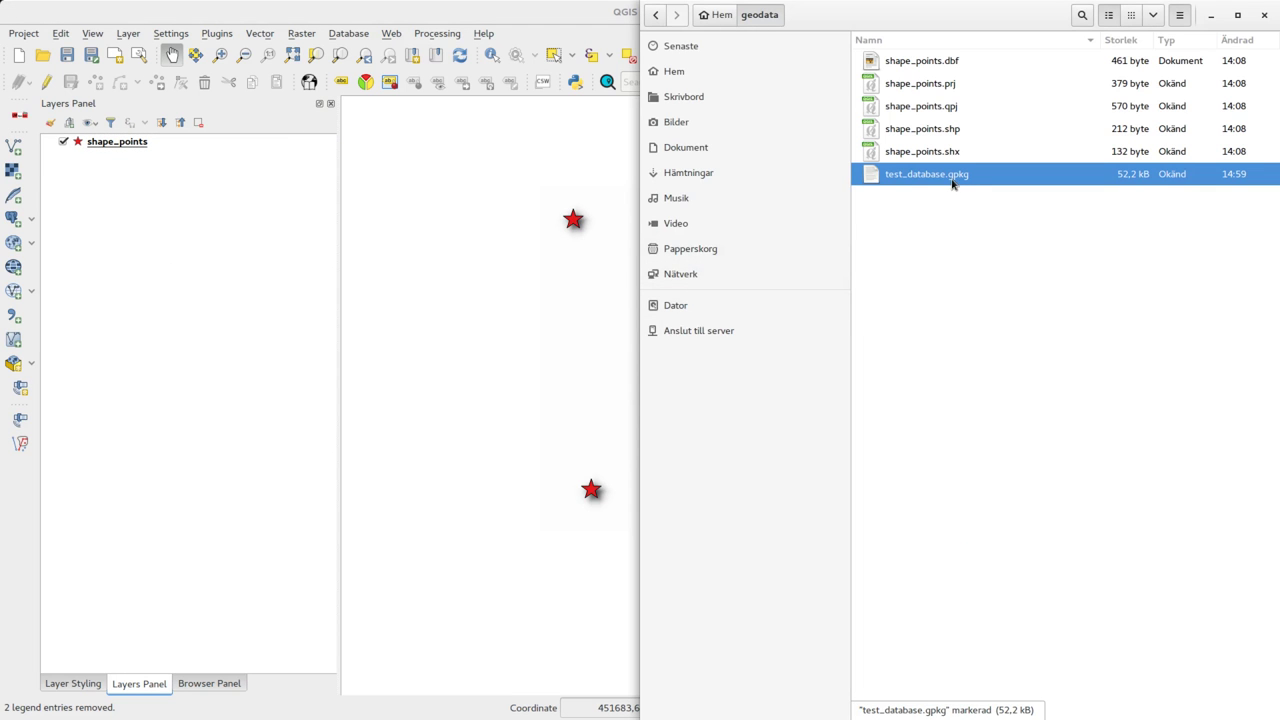
drag(949, 181, 566, 309)
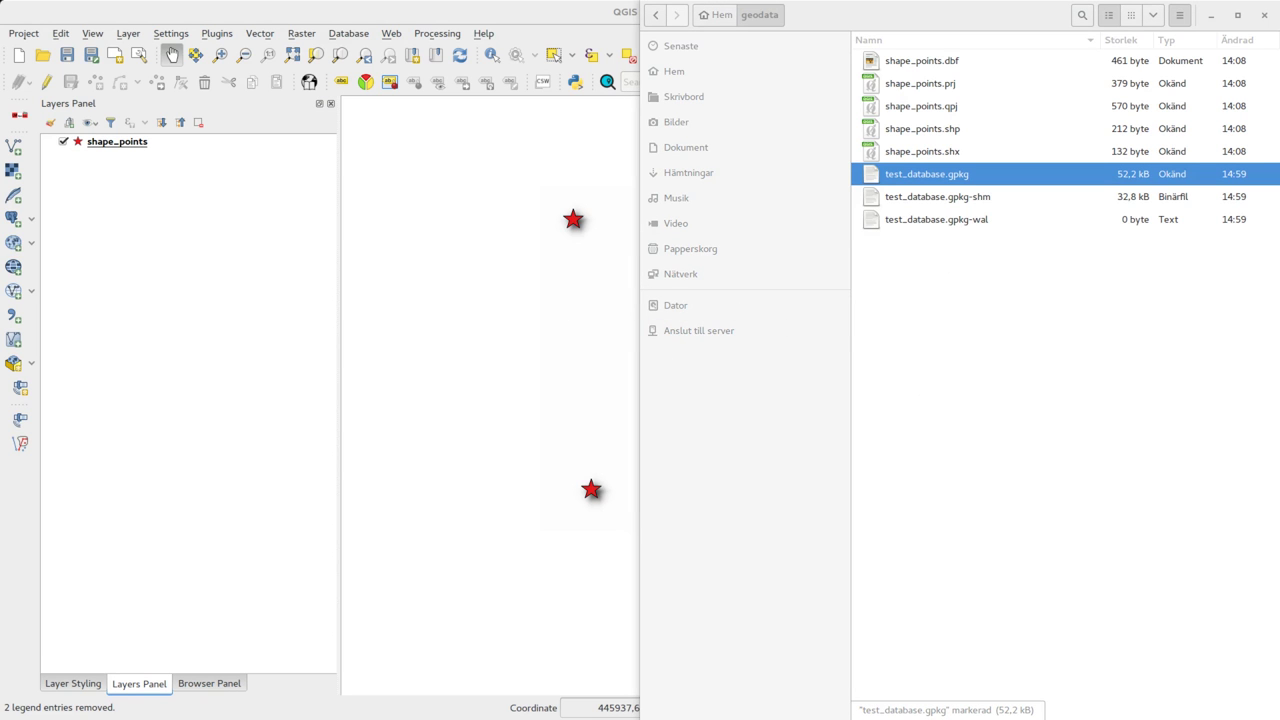
Select all layers in test_database.gpkg and add lines and polygons to the map
drag(543, 371, 620, 314)
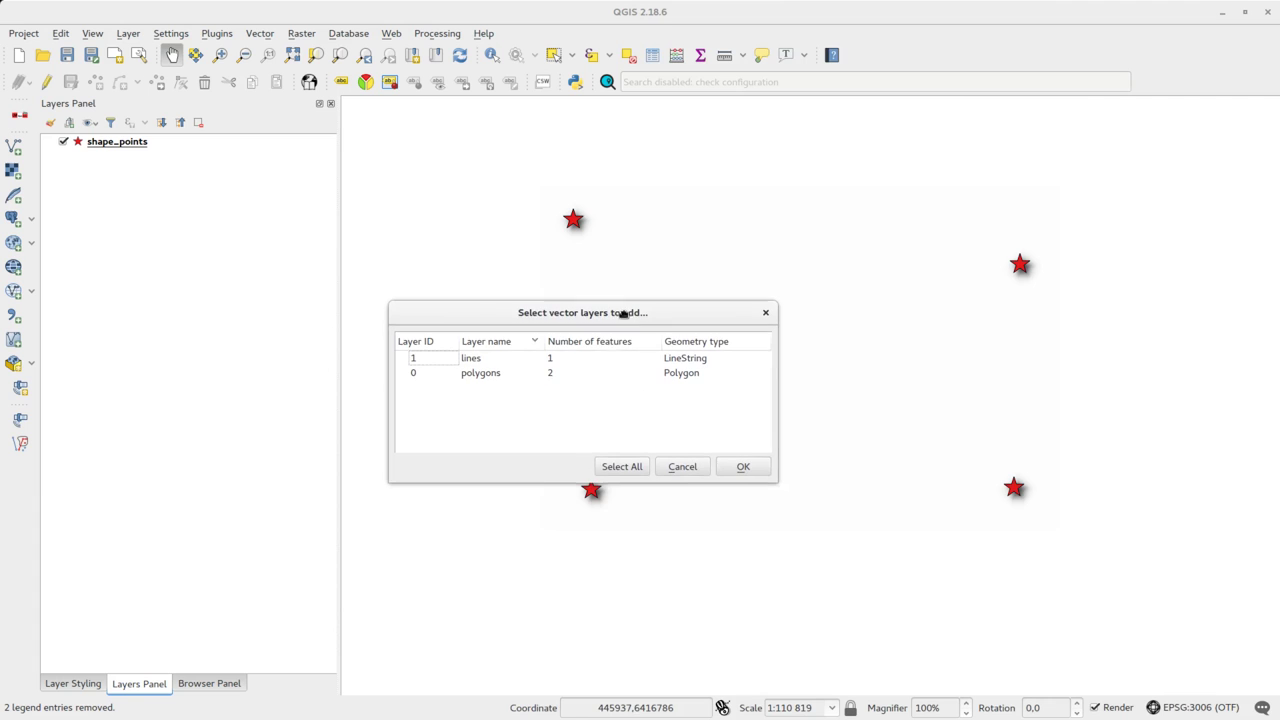
click(620, 466)
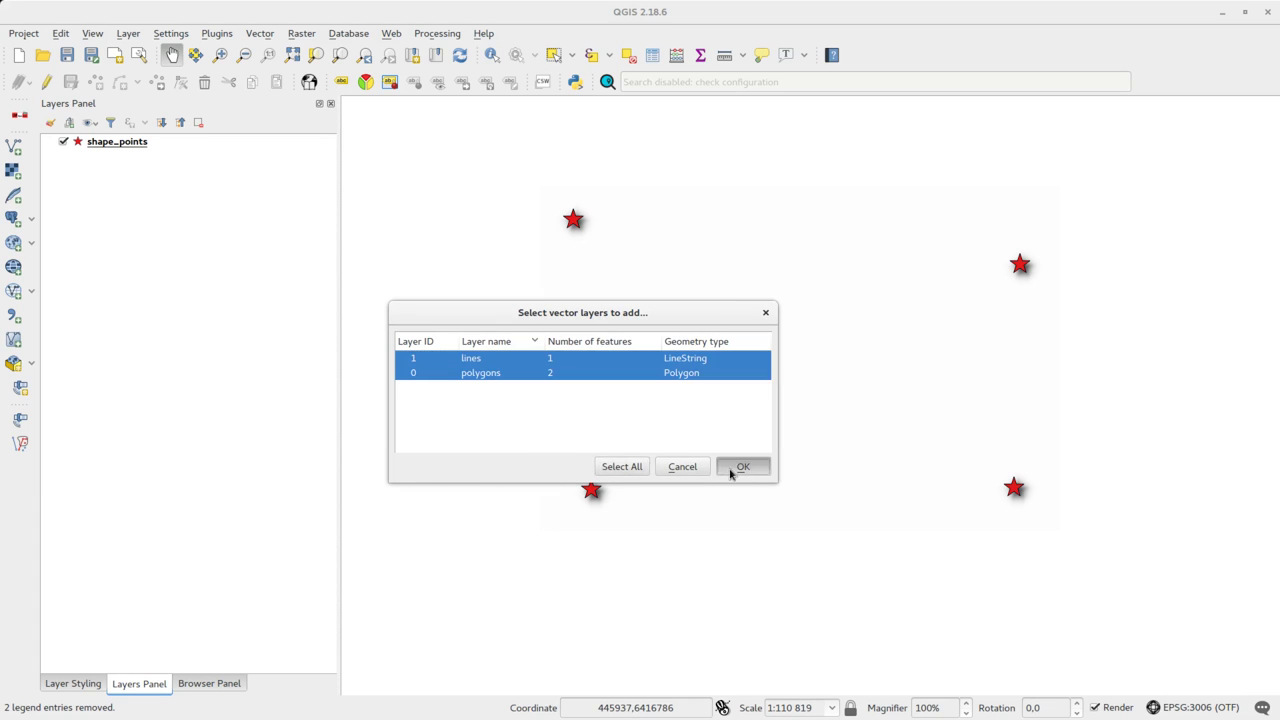
click(733, 469)
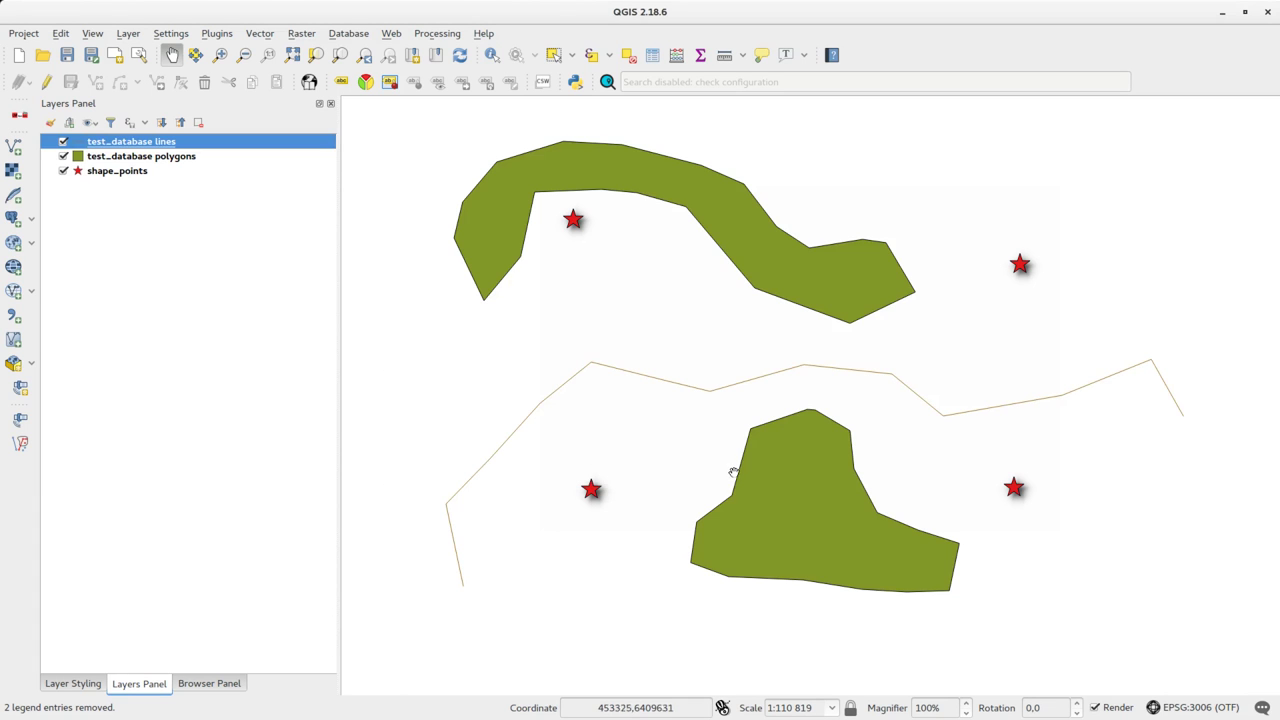
Export shape_points into test_database.gpkg as GeoPackage layer 'points', then hide shape_points
right_click(118, 172)
click(176, 362)
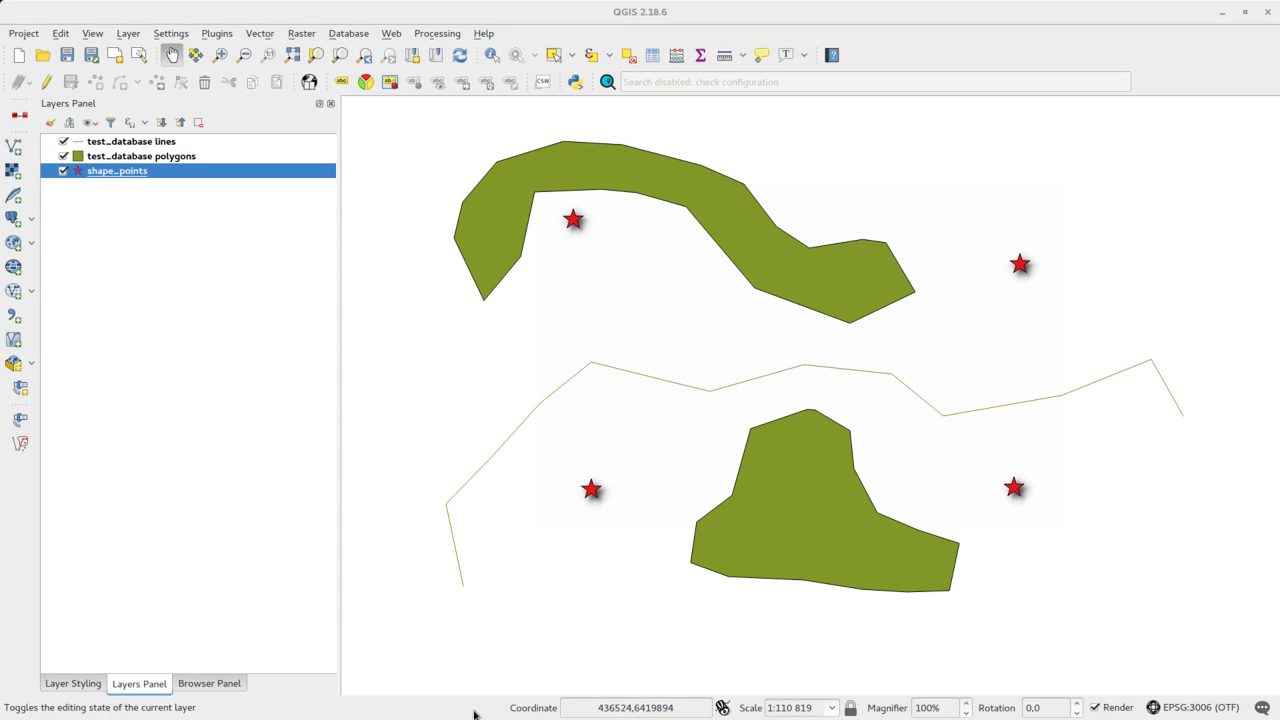
click(689, 192)
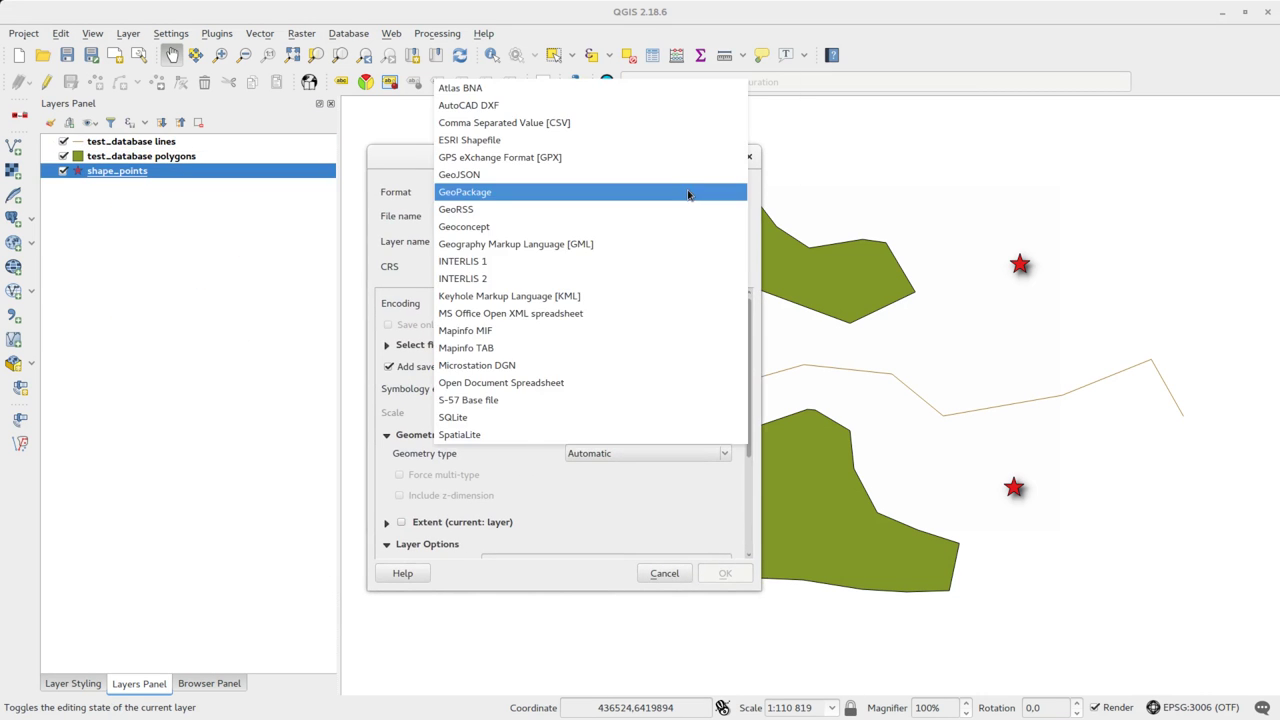
click(689, 192)
click(711, 217)
click(477, 277)
click(795, 567)
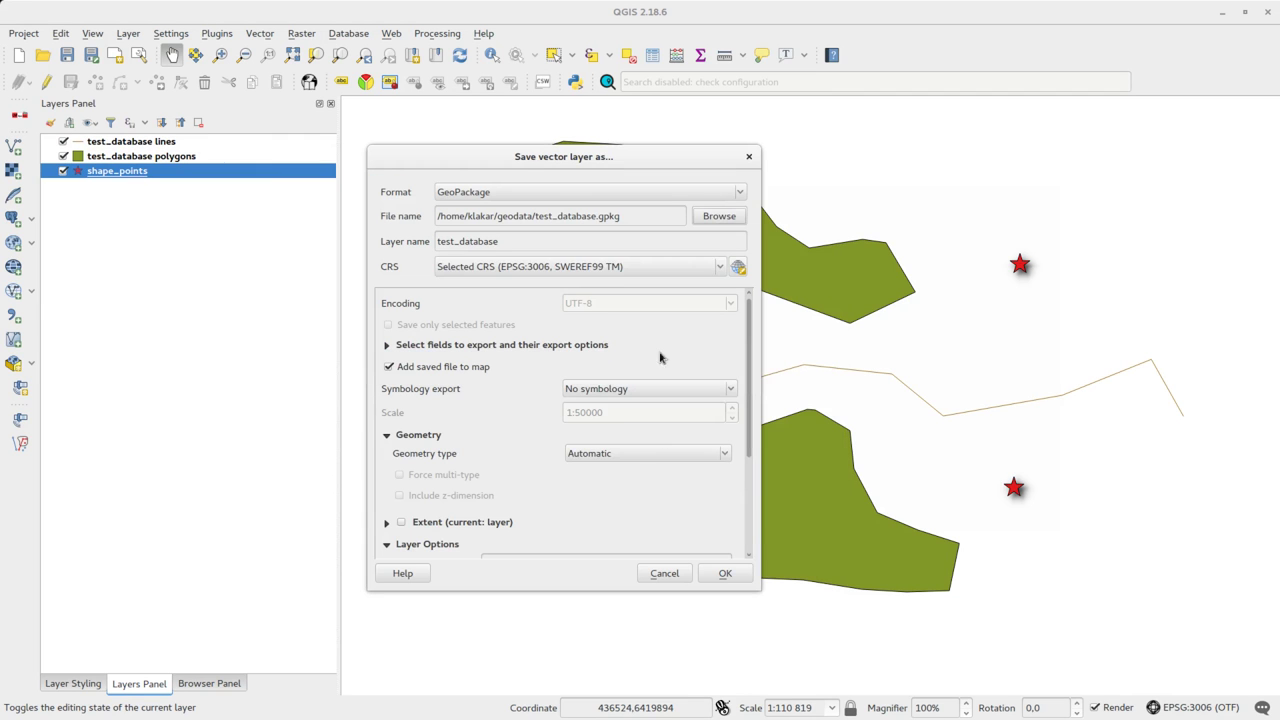
double_click(519, 241)
text(points)
click(612, 269)
click(390, 271)
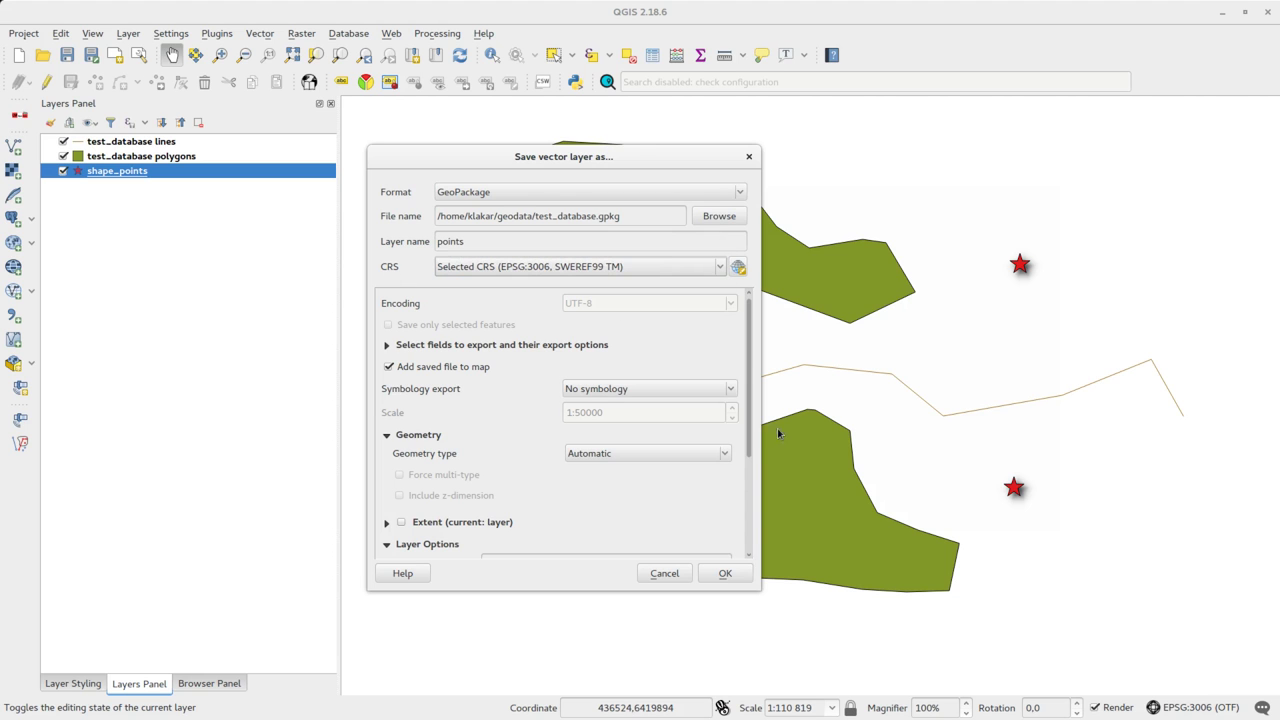
click(725, 573)
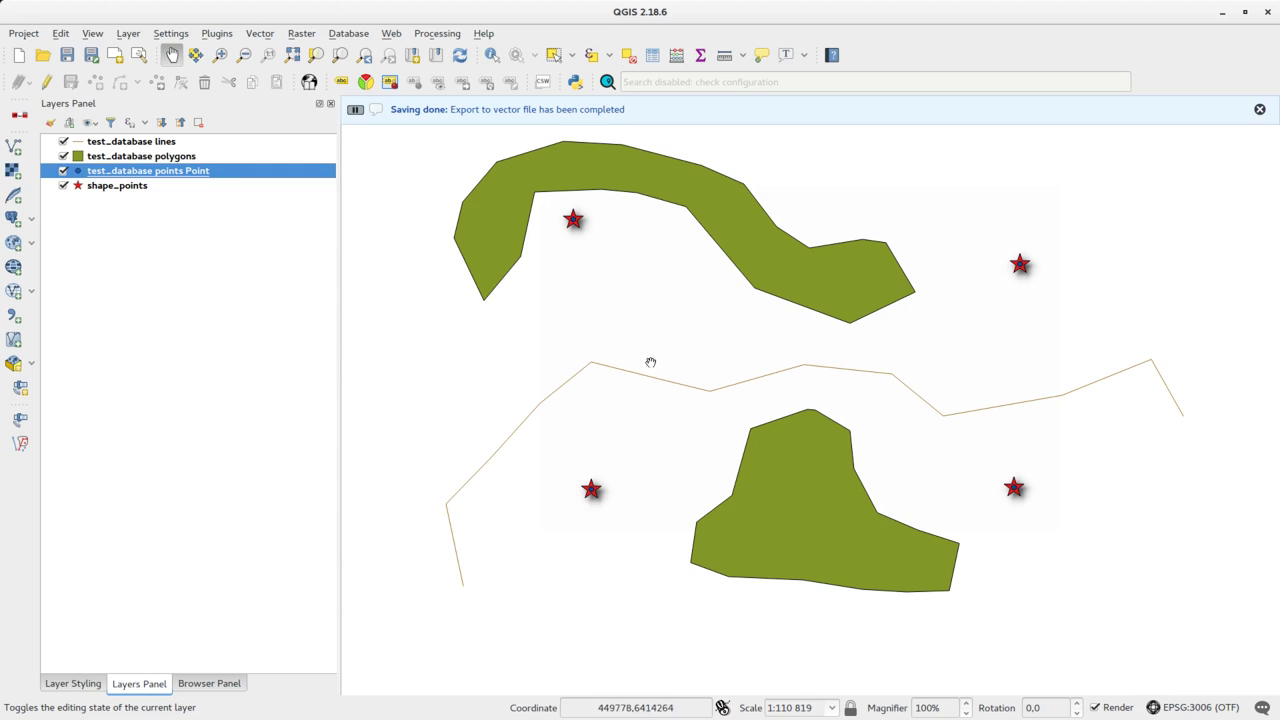
click(63, 186)
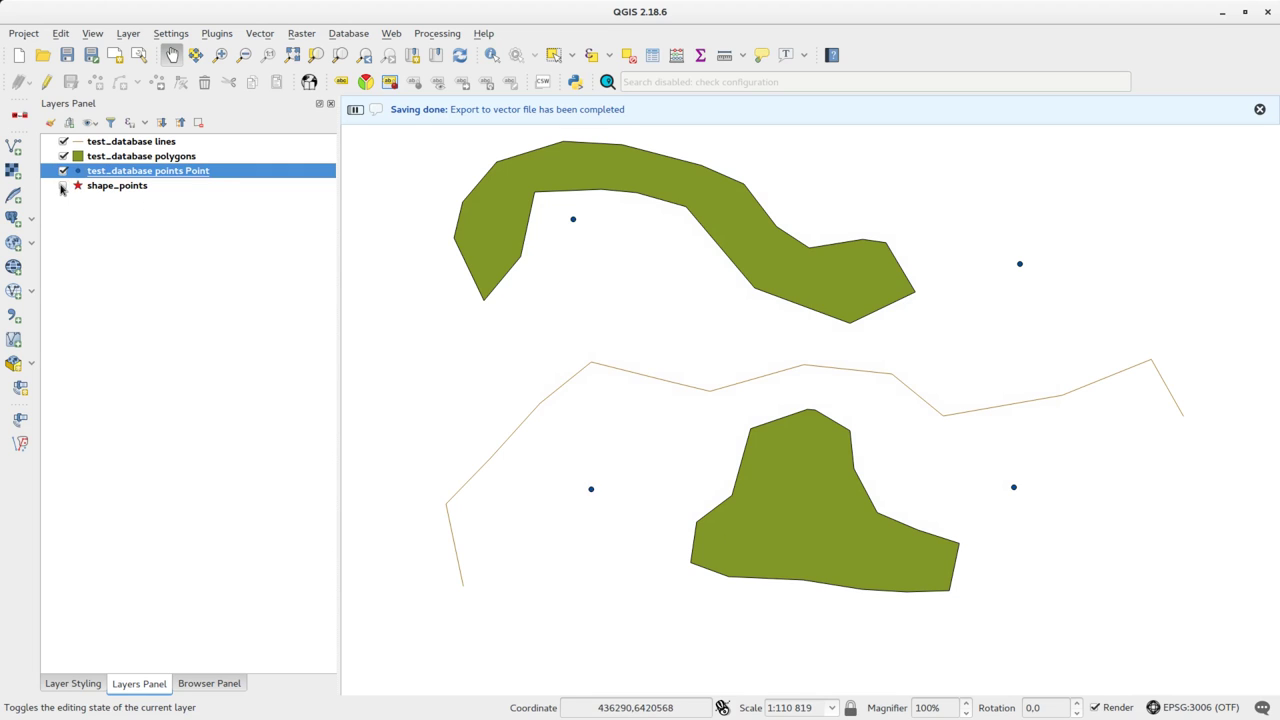
Copy the red star style from shape_points and paste it onto the points layer
right_click(118, 188)
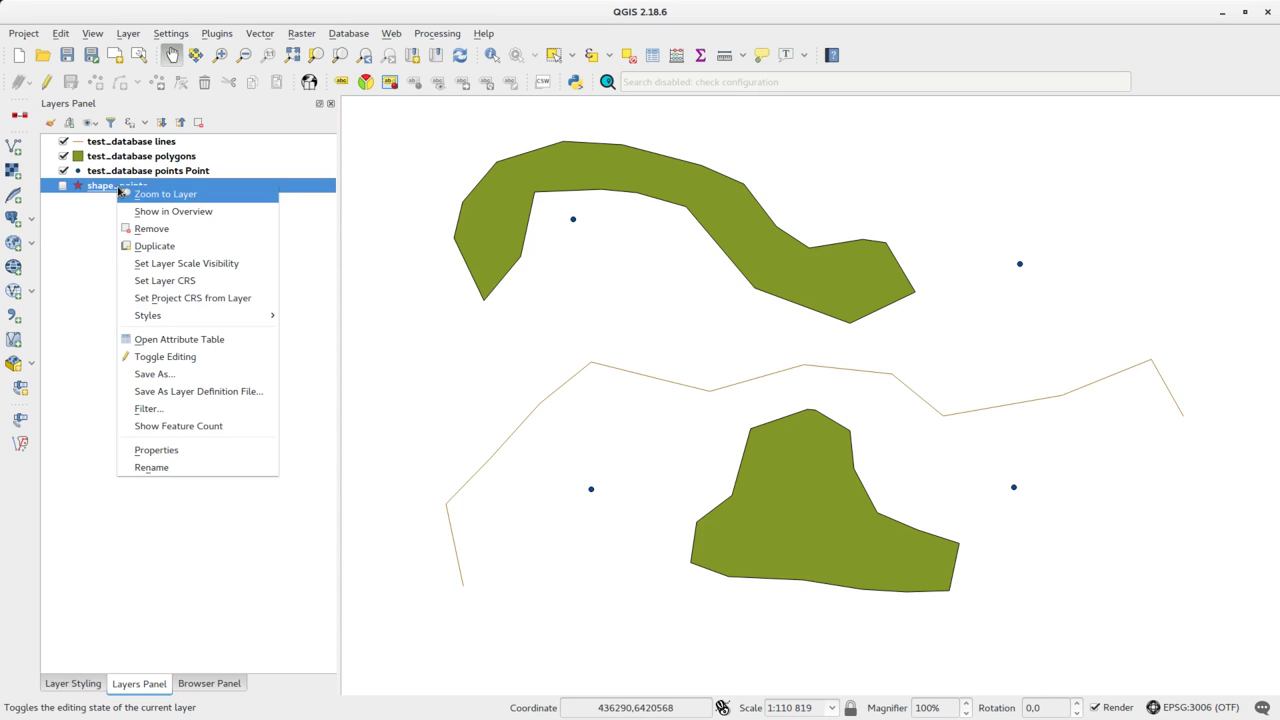
mouse_move(198, 316)
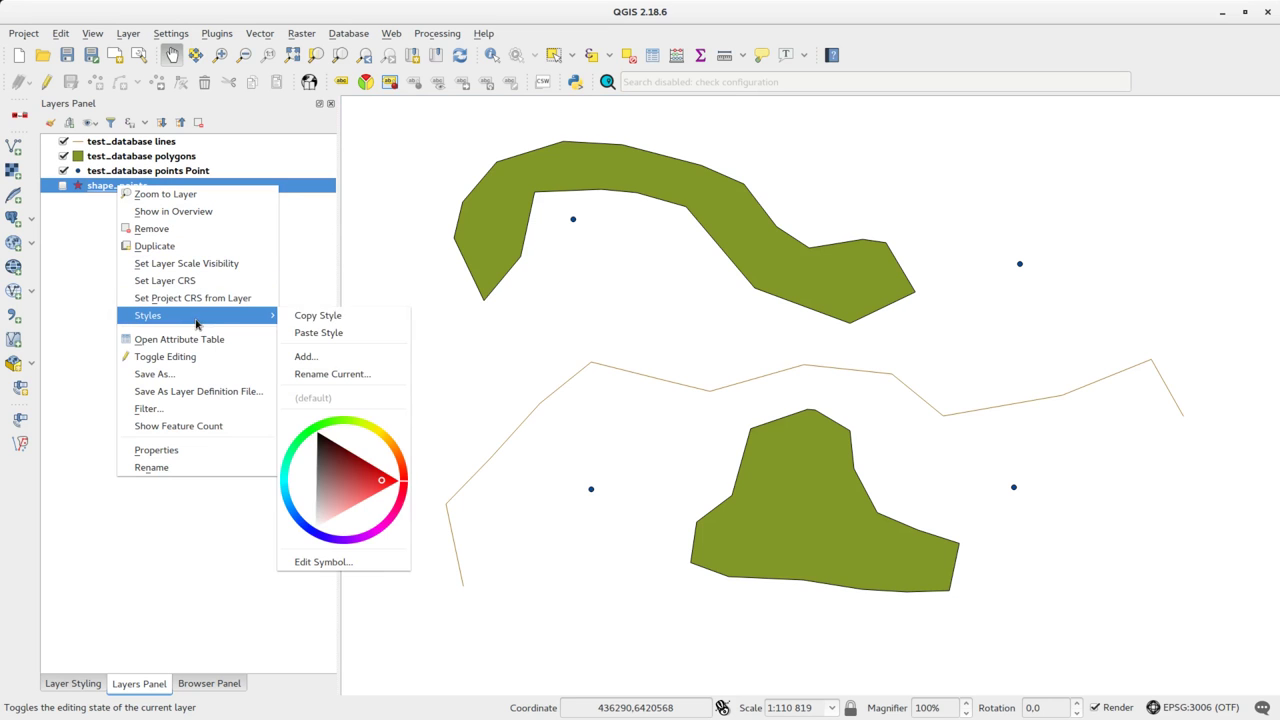
click(316, 315)
right_click(174, 175)
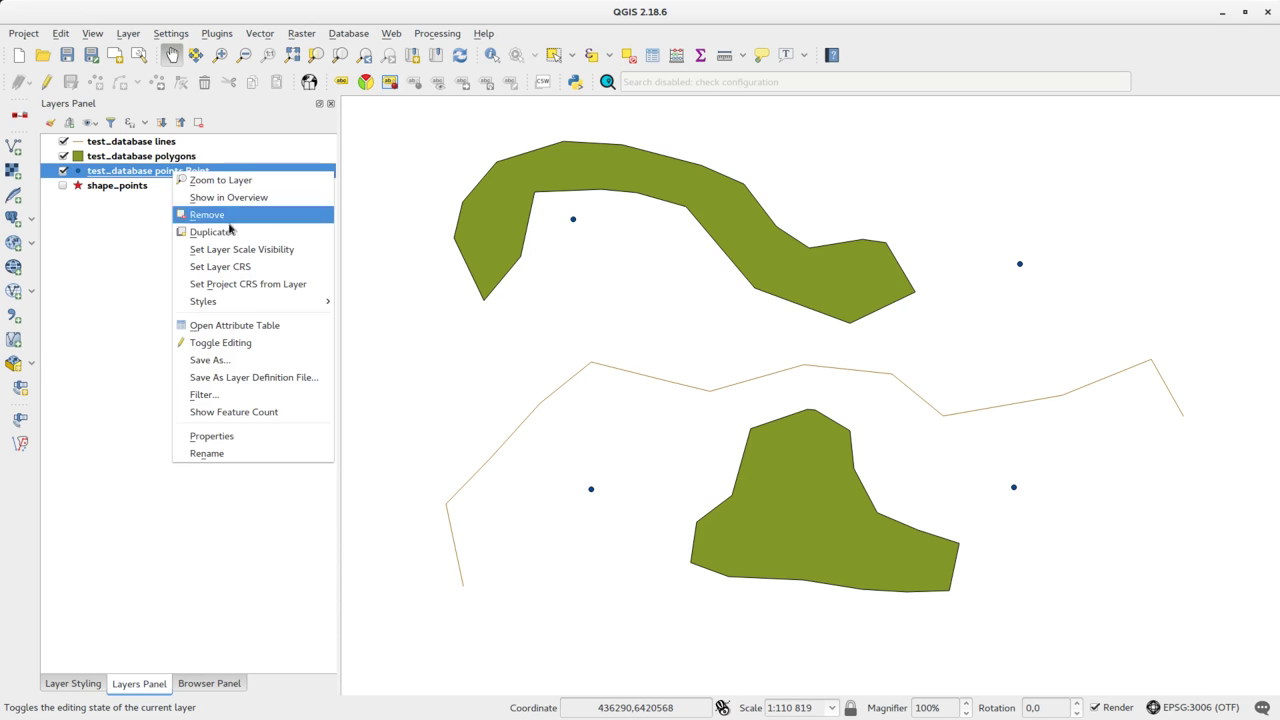
mouse_move(243, 300)
click(350, 318)
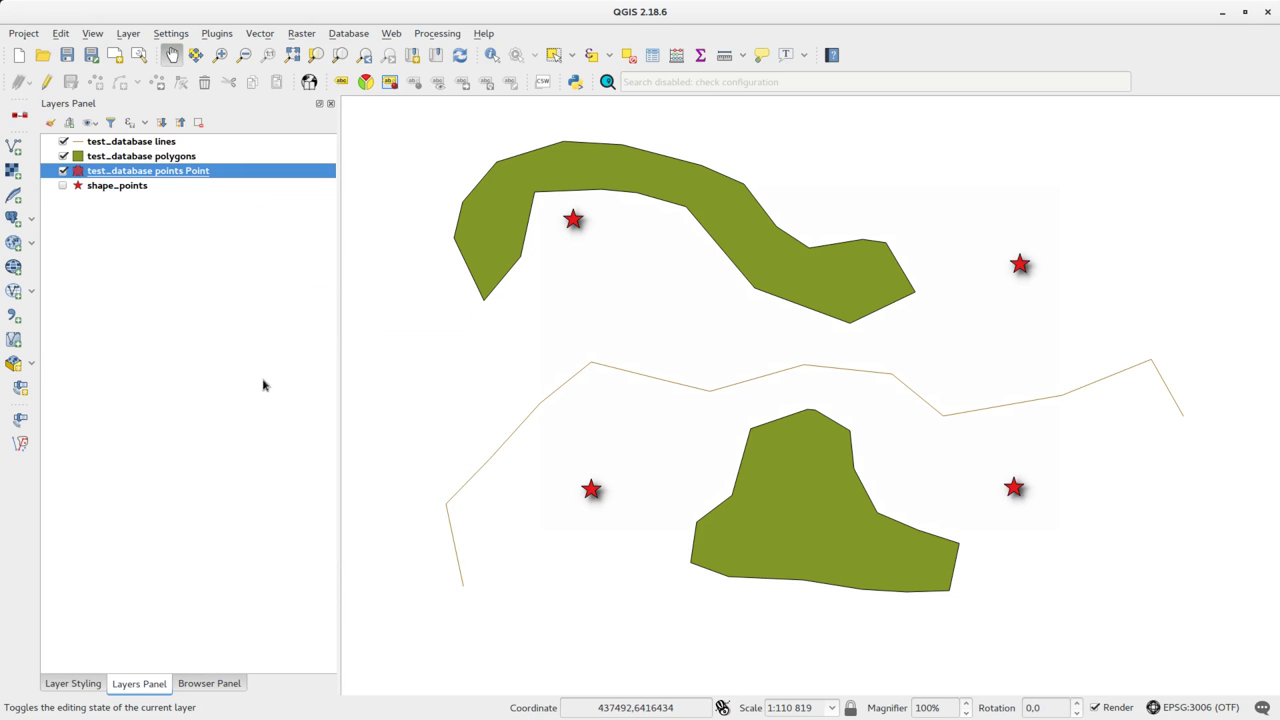
Remove shape_points from the project
right_click(101, 188)
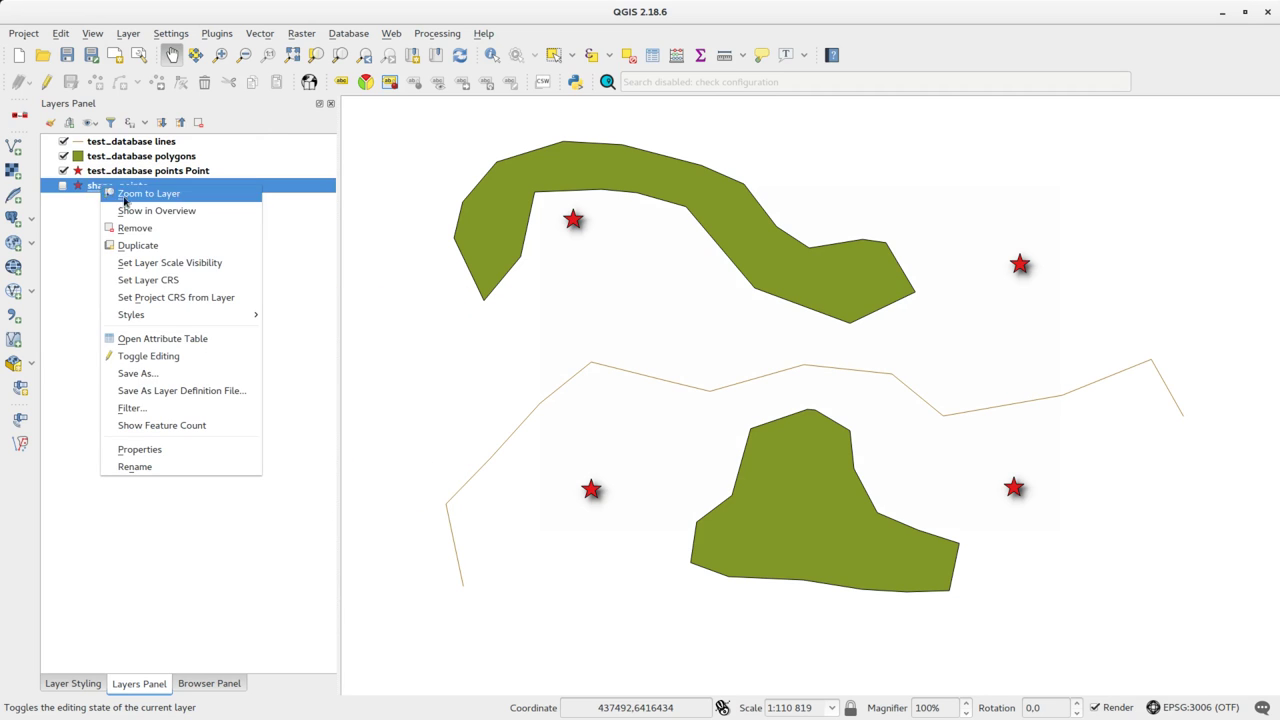
click(152, 231)
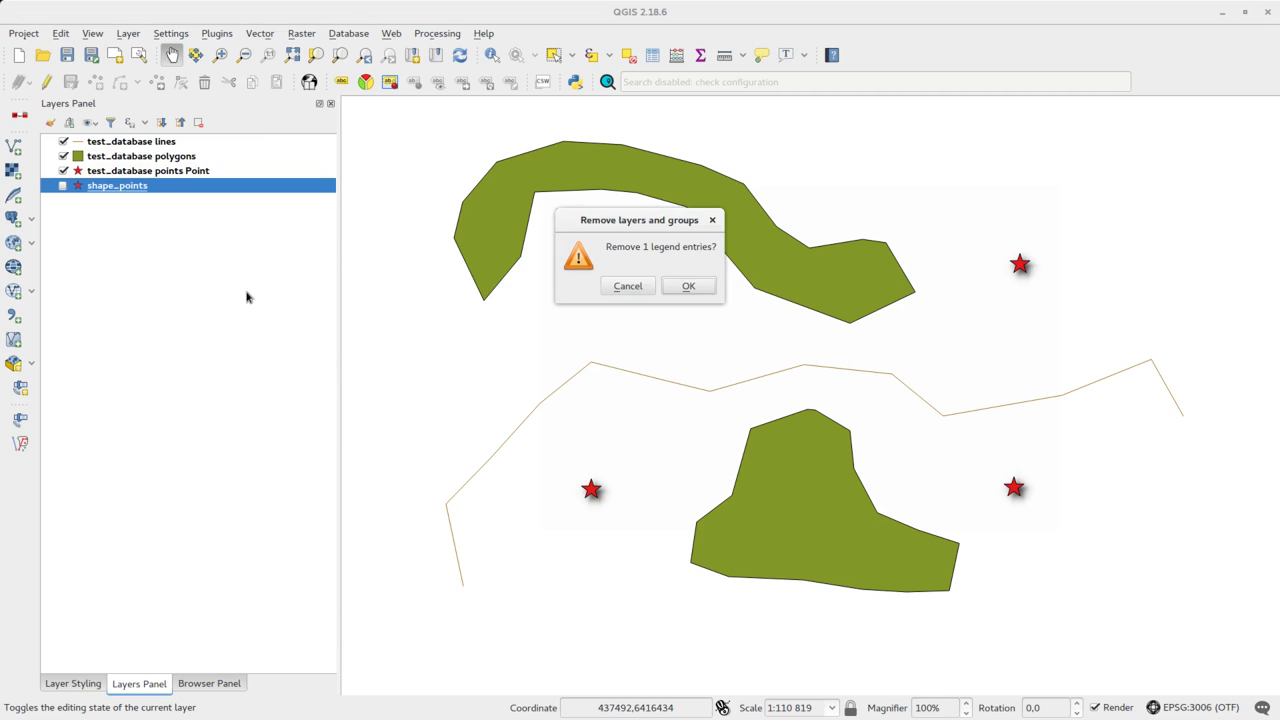
click(686, 287)
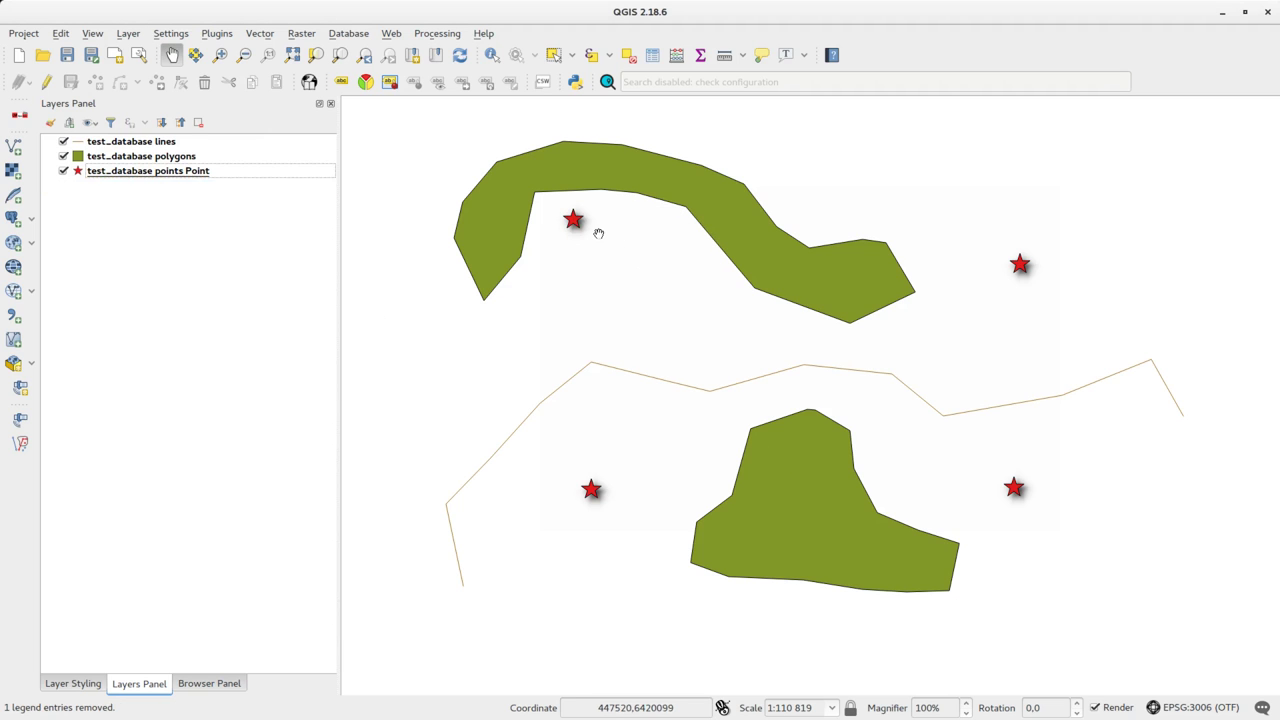
Save the points layer's red star style as default in the GeoPackage datasource database
right_click(143, 178)
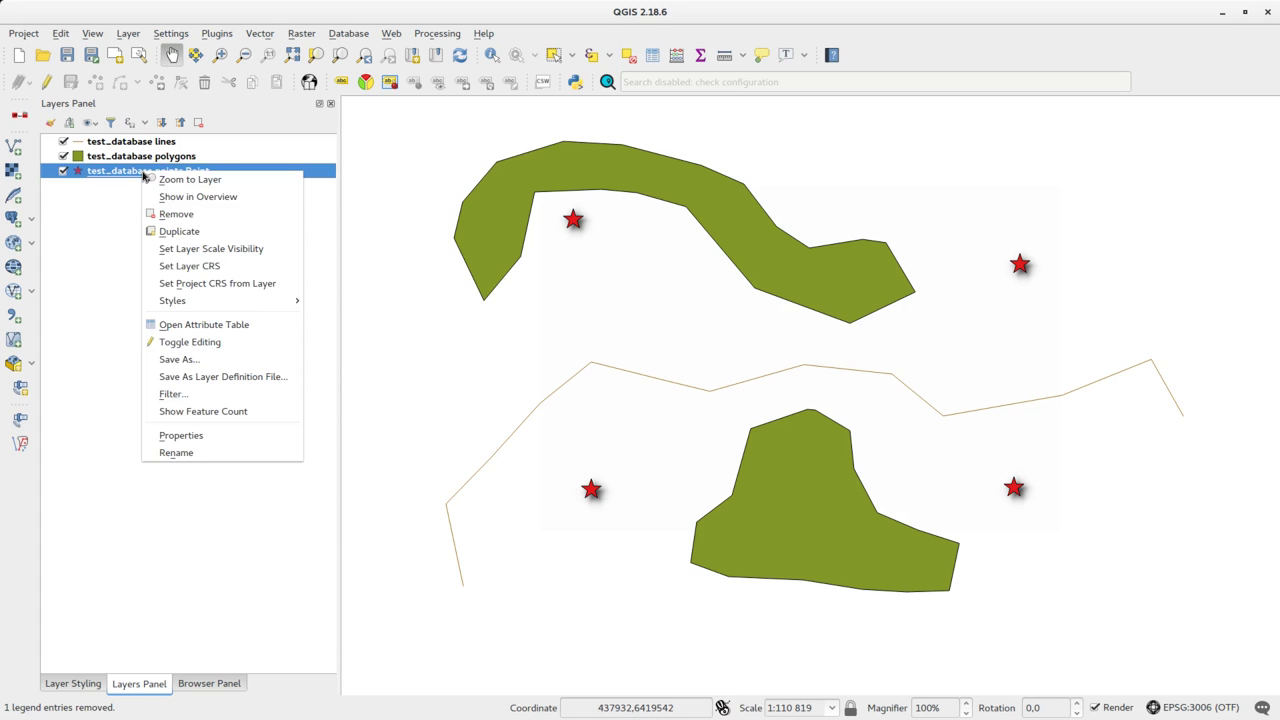
click(216, 436)
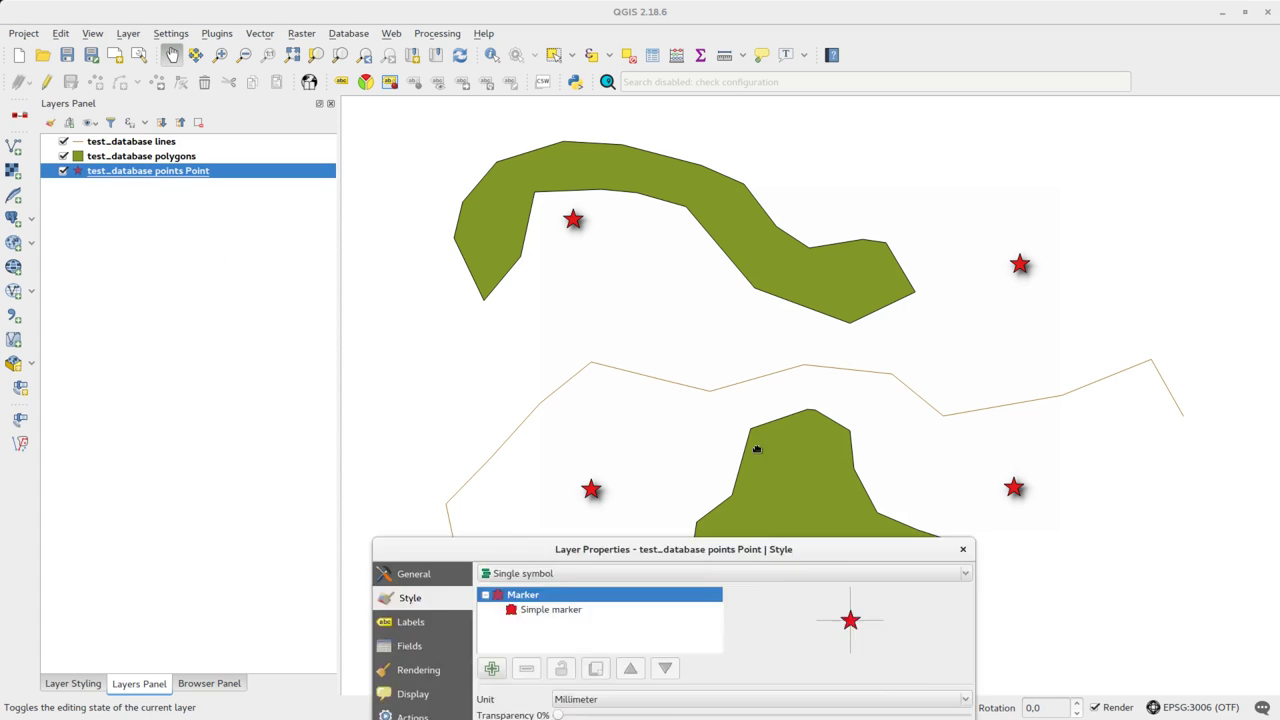
drag(767, 556, 685, 22)
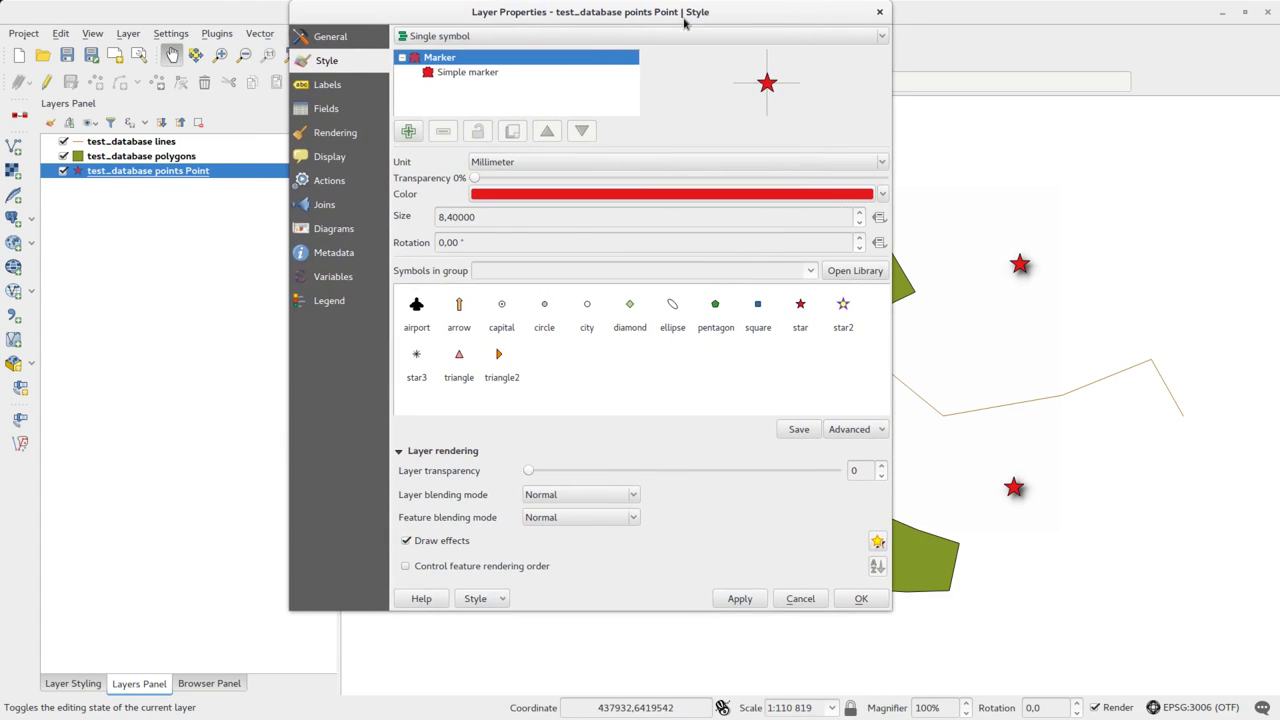
click(486, 598)
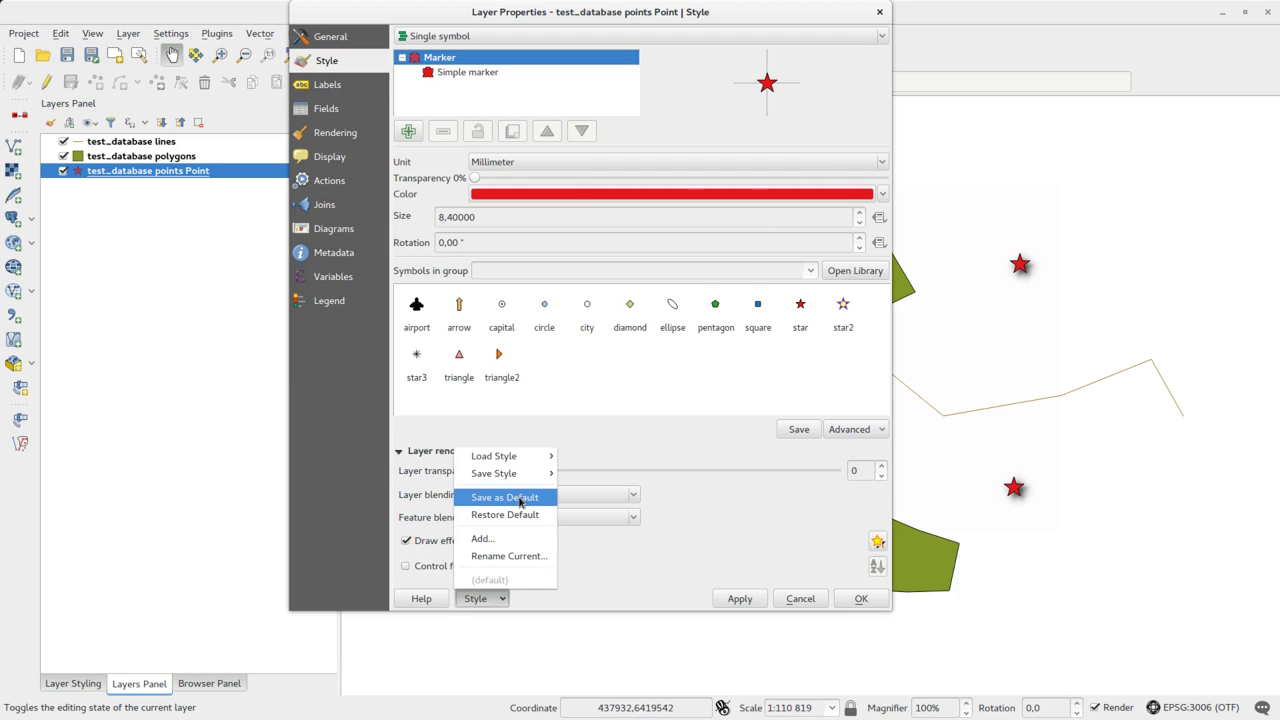
mouse_move(524, 475)
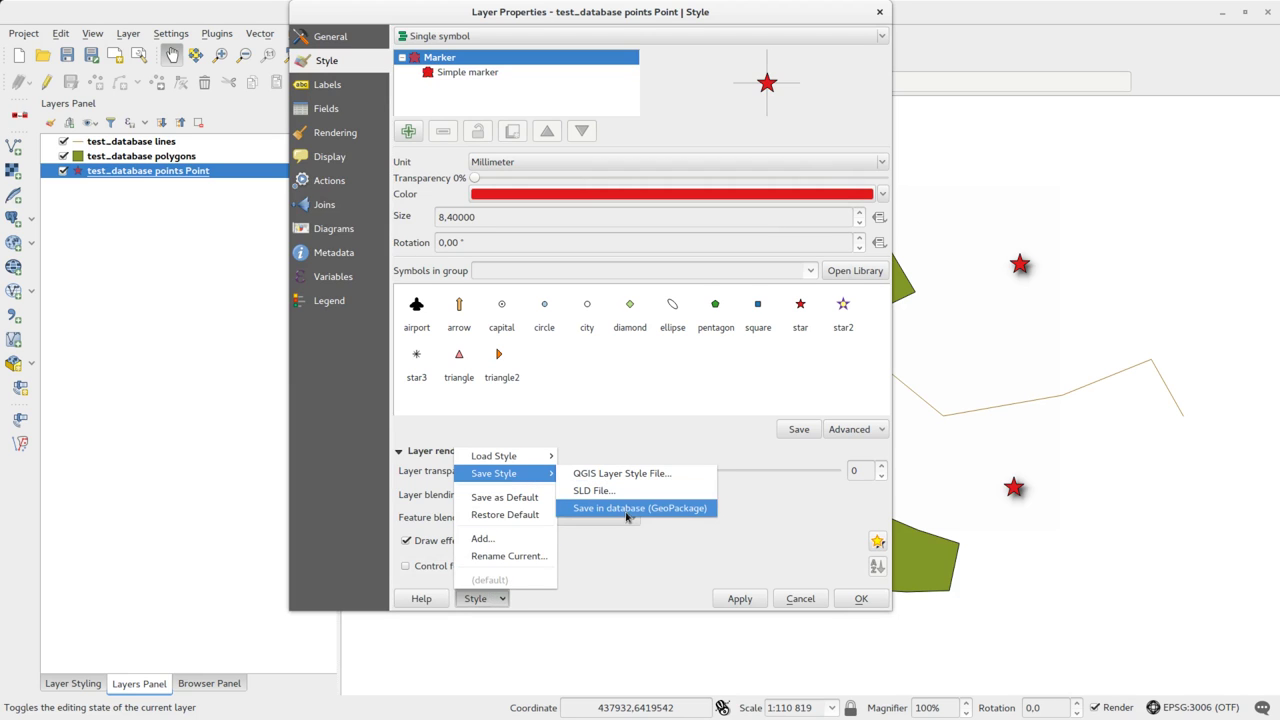
click(513, 500)
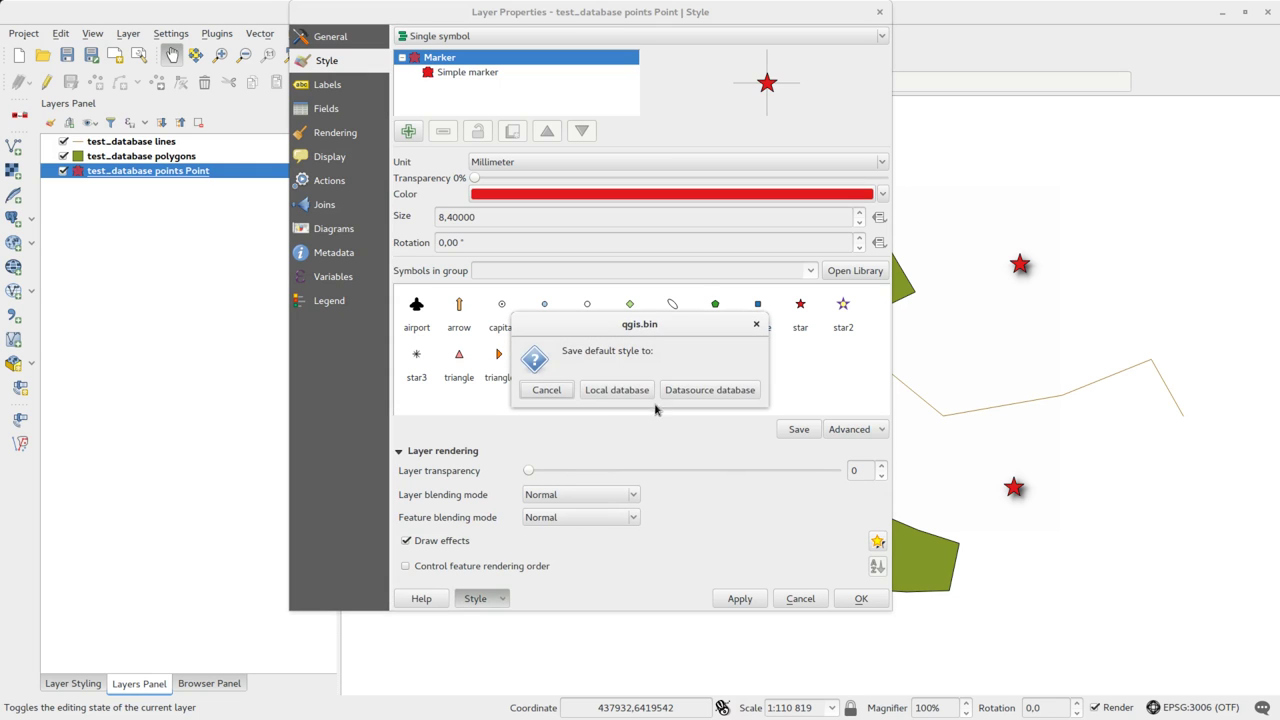
click(710, 394)
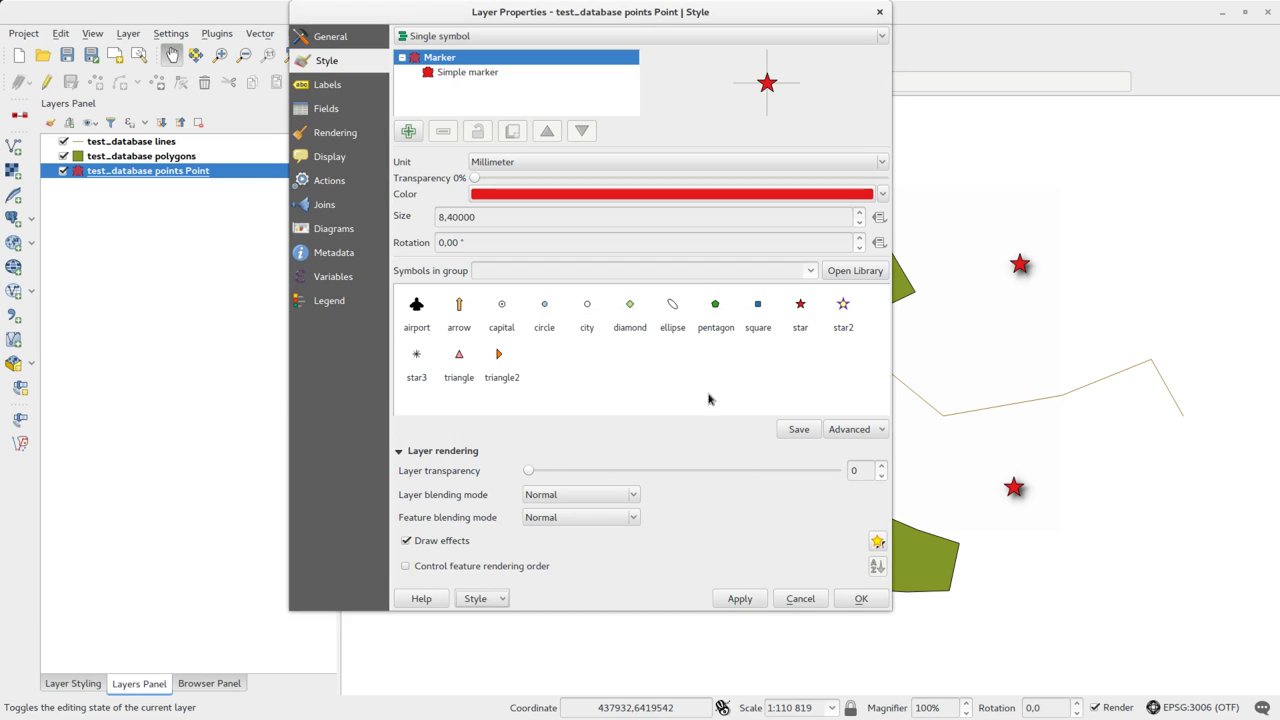
click(818, 600)
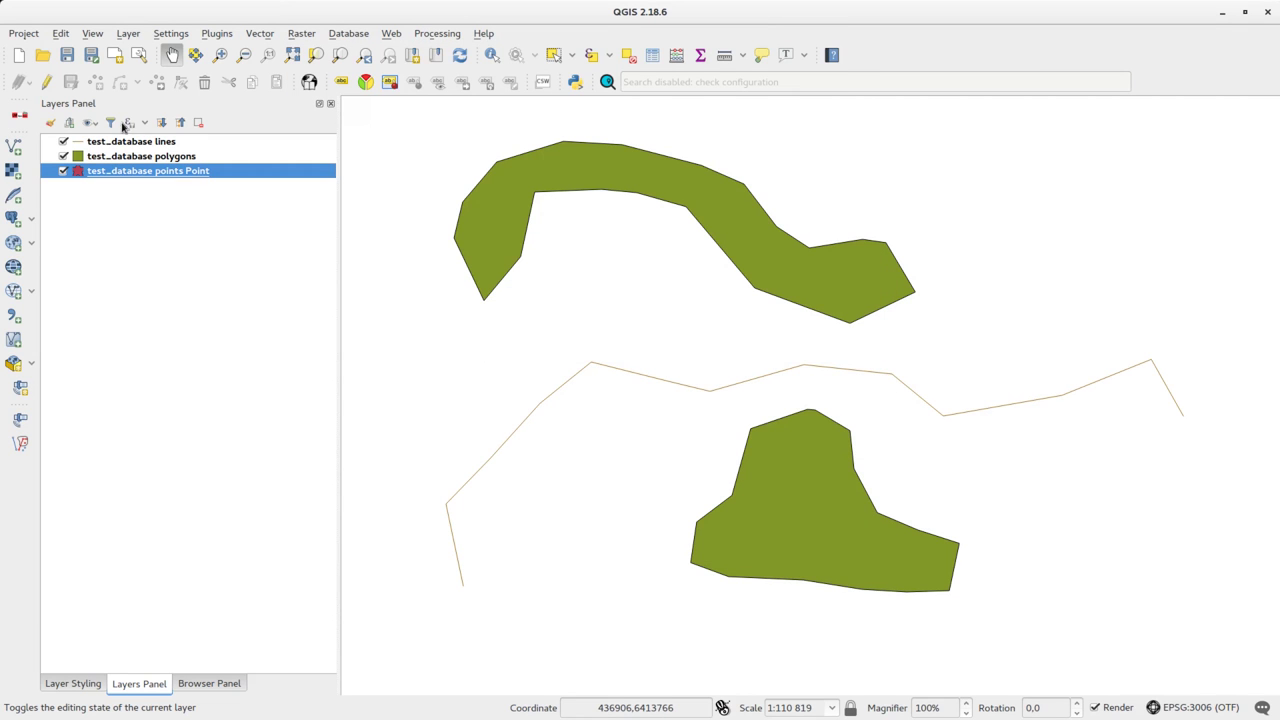
Remove the points layer and re-add it from test_database.gpkg in the Browser
right_click(114, 174)
click(134, 207)
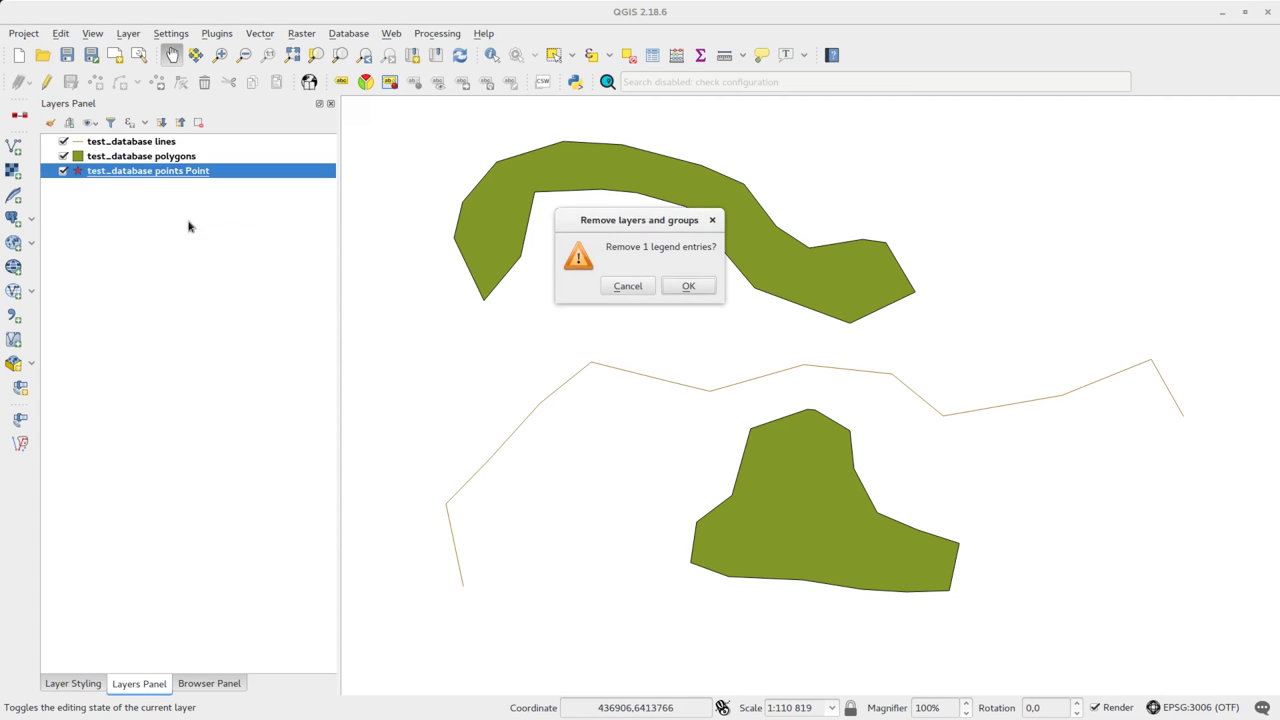
key(Return)
click(209, 683)
double_click(139, 215)
click(478, 410)
click(743, 492)
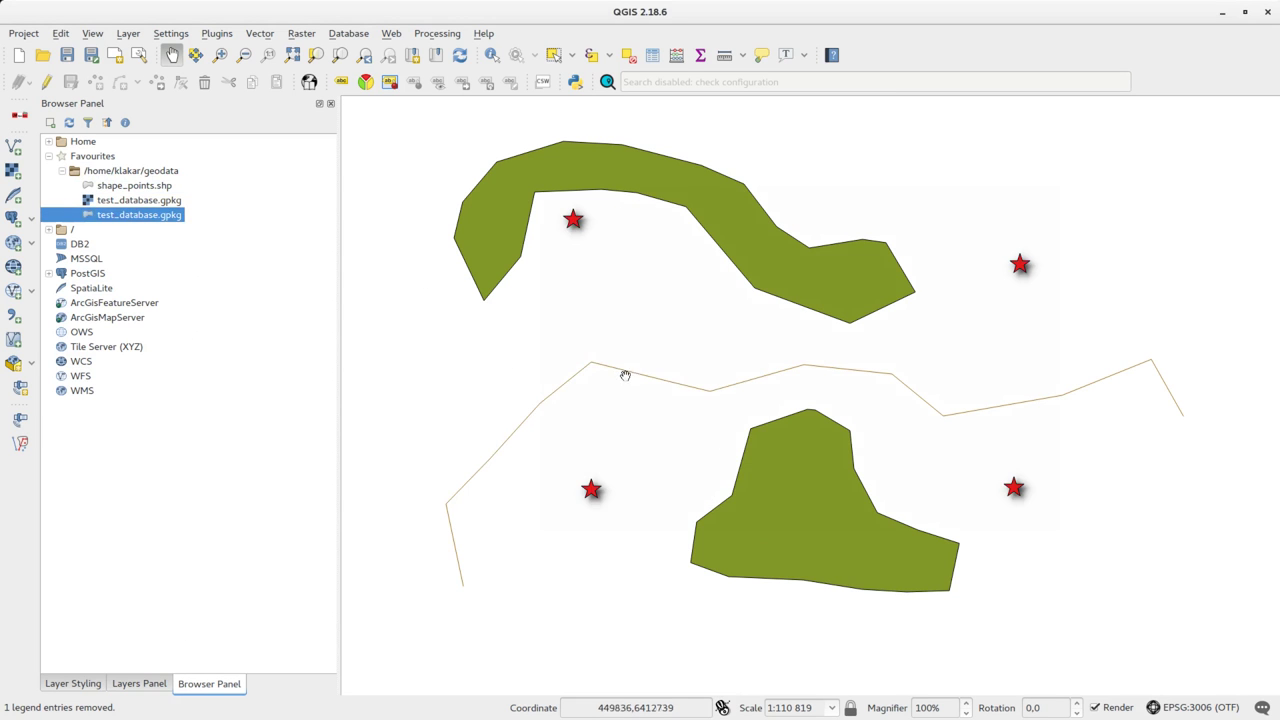
Change the polygons layer fill colour to light cyan
click(139, 683)
click(114, 171)
click(72, 683)
click(214, 297)
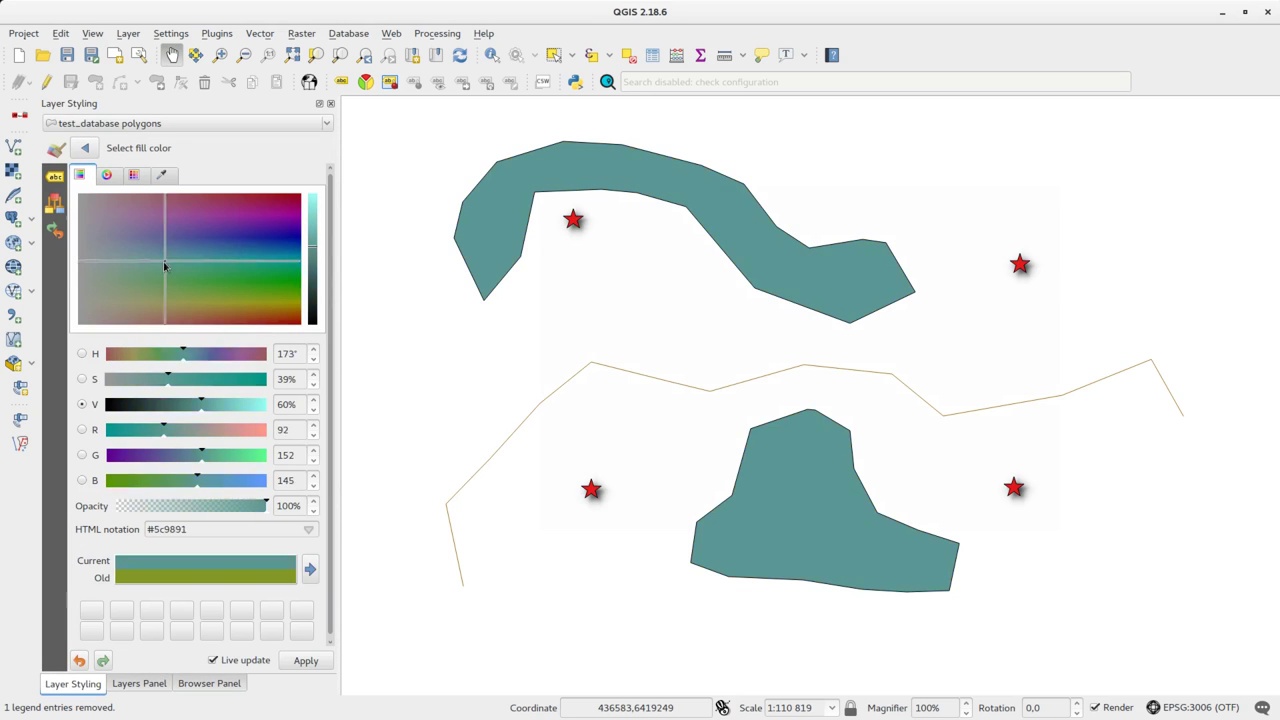
drag(307, 250, 307, 196)
click(85, 147)
Enable effects on the polygon symbol and add a drop shadow
click(78, 493)
click(315, 493)
click(97, 240)
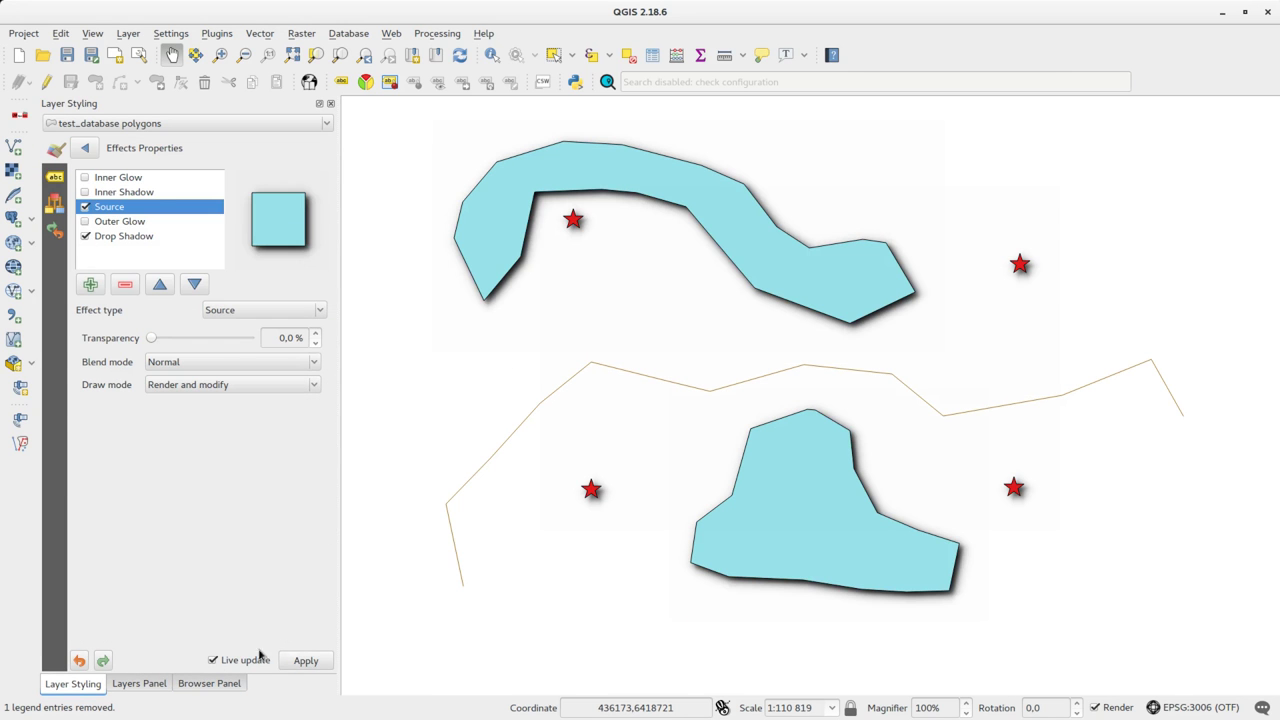
click(85, 147)
Save the polygons style into the GeoPackage database as the layer's default style
click(139, 683)
right_click(137, 170)
click(160, 428)
click(470, 598)
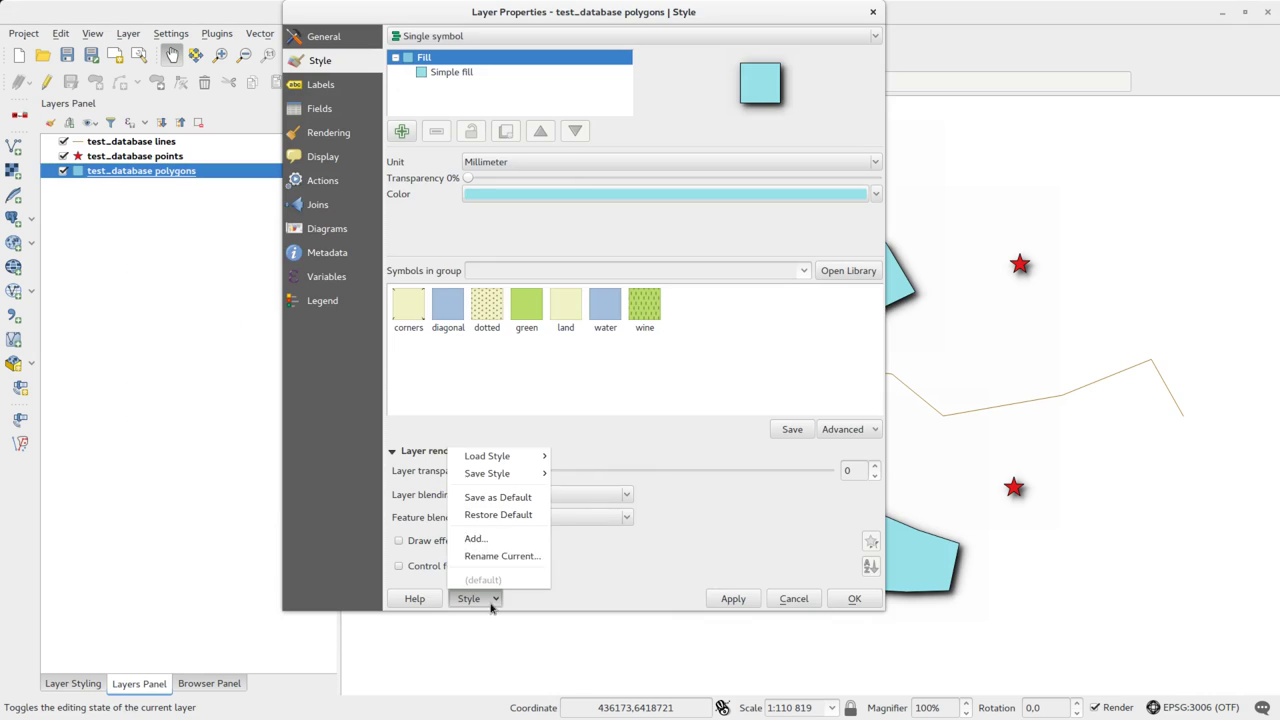
mouse_move(510, 478)
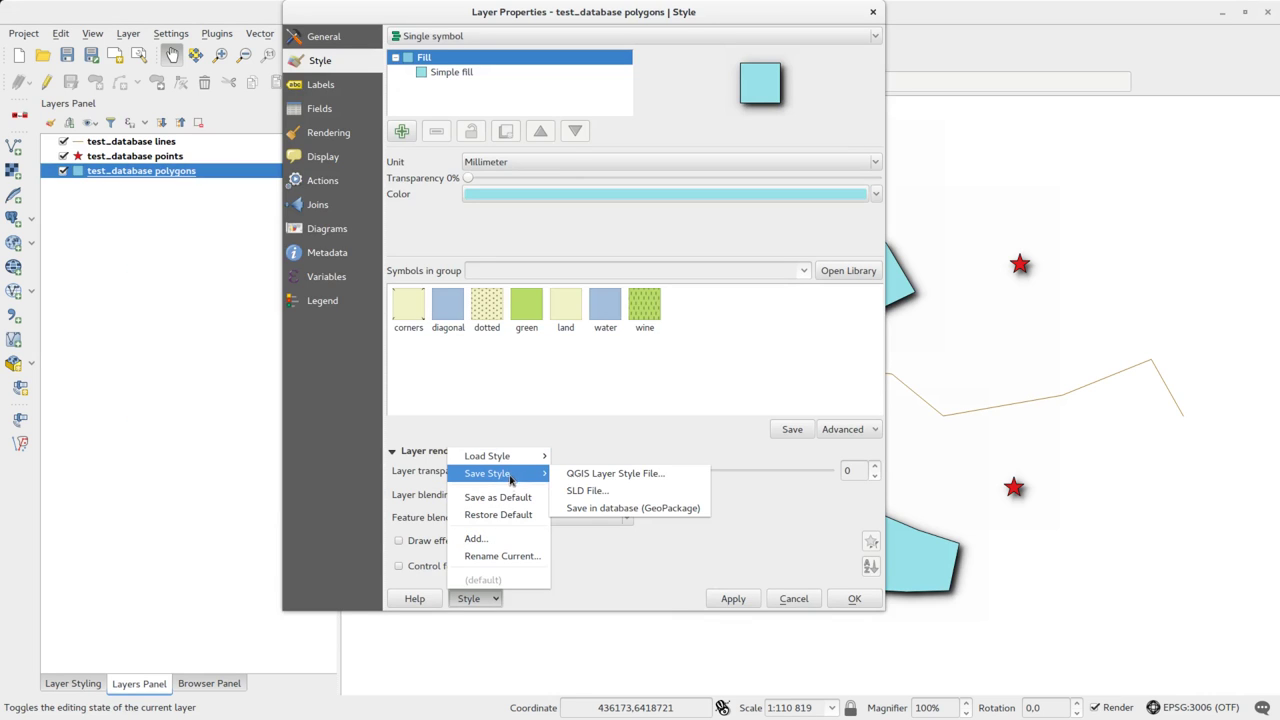
click(623, 512)
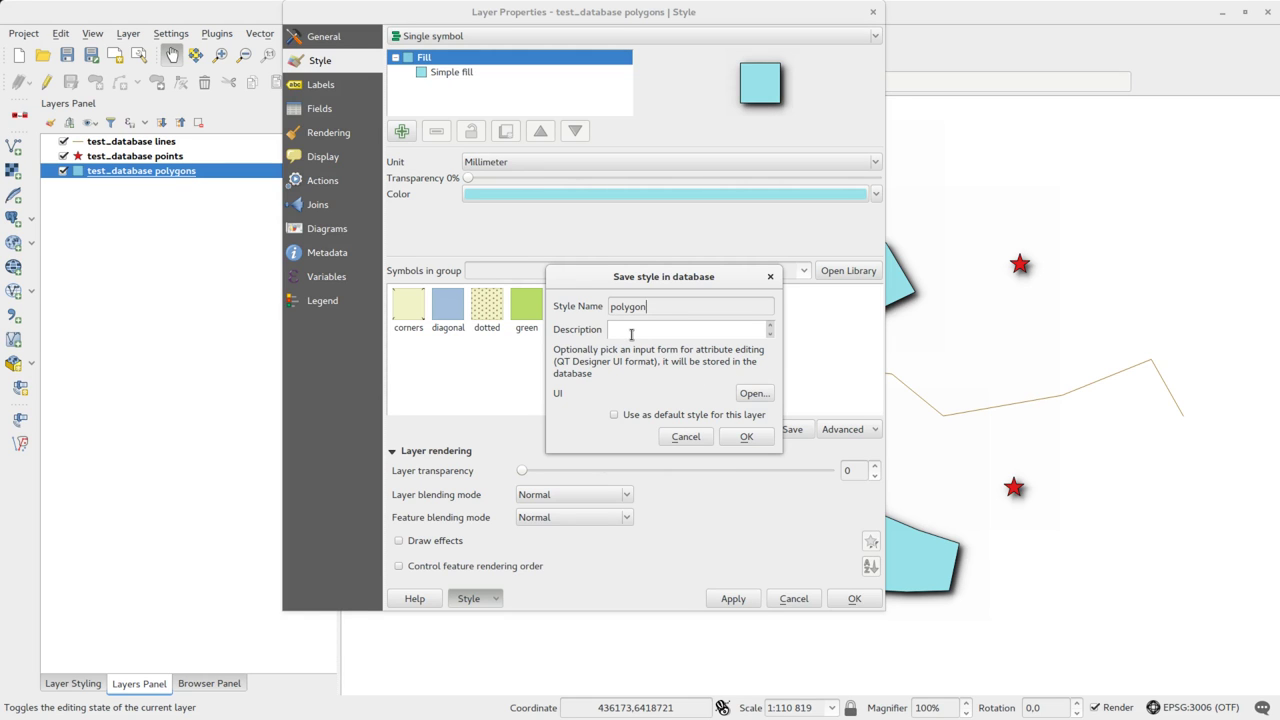
click(615, 415)
Confirm the polygon style save, then set the lines layer's pen width to 2.06 mm
click(750, 438)
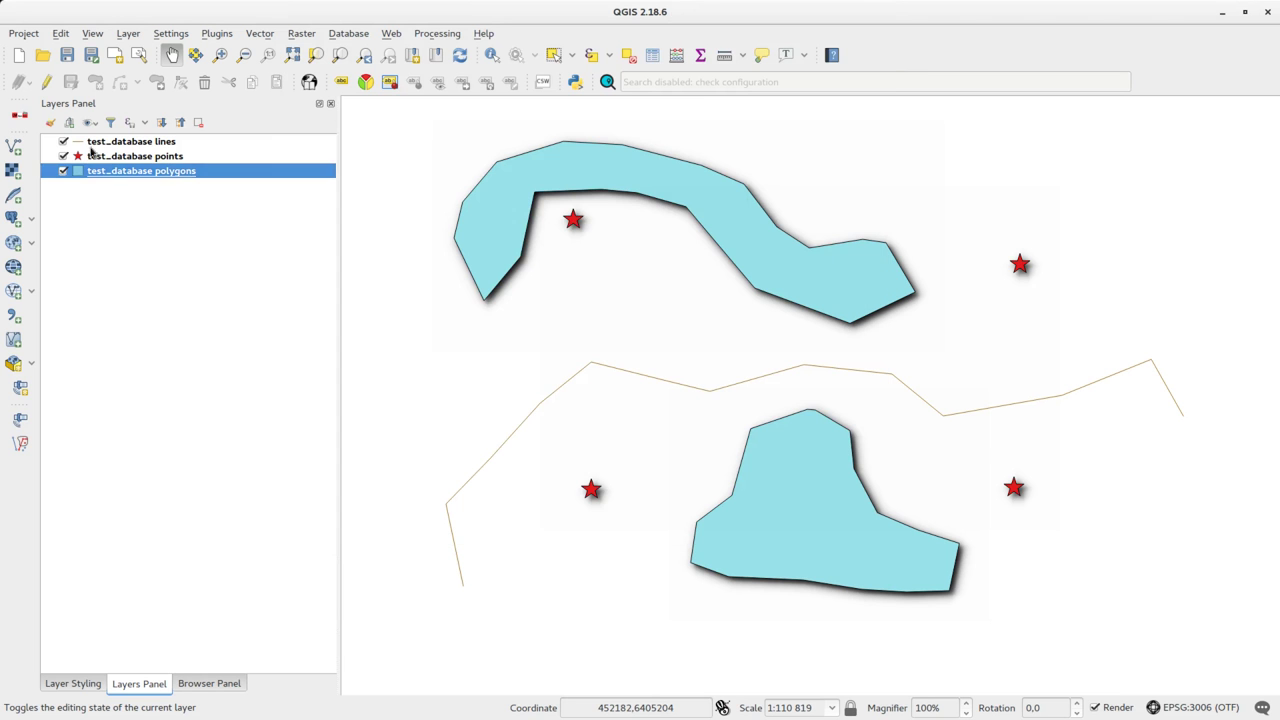
click(72, 683)
click(136, 182)
click(288, 298)
click(200, 323)
scroll(200, 323, up, 9)
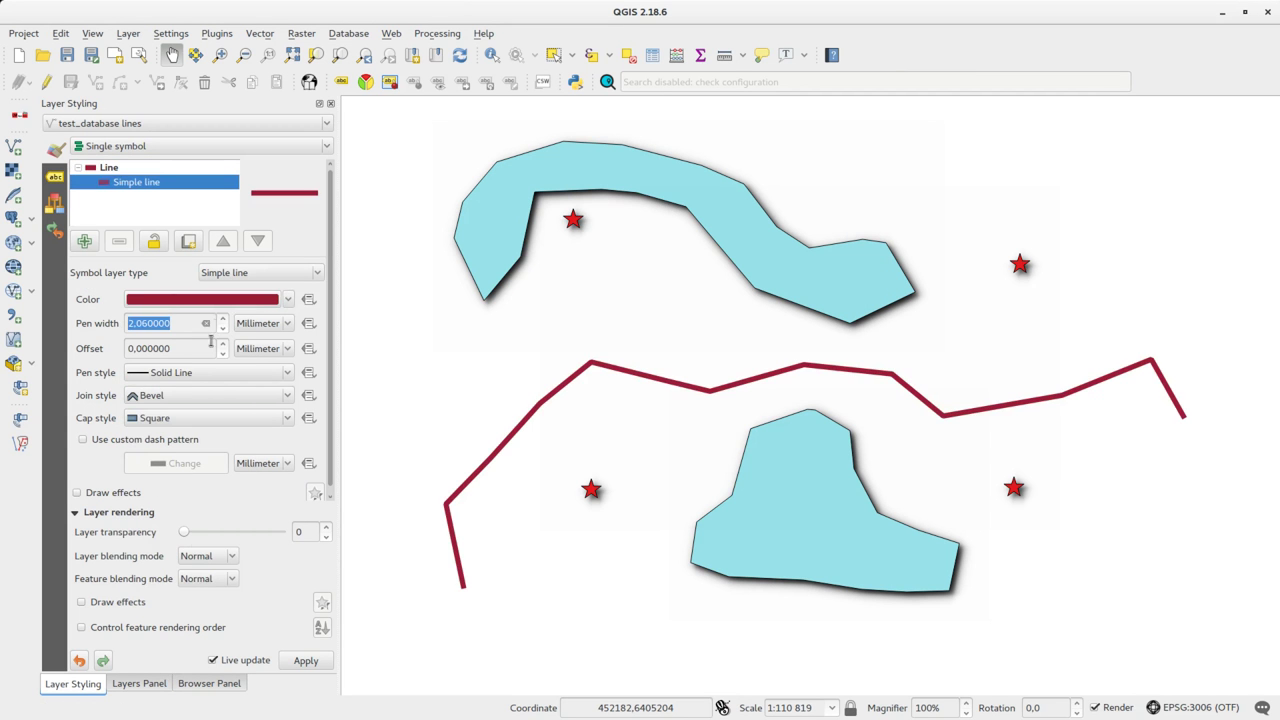
click(143, 688)
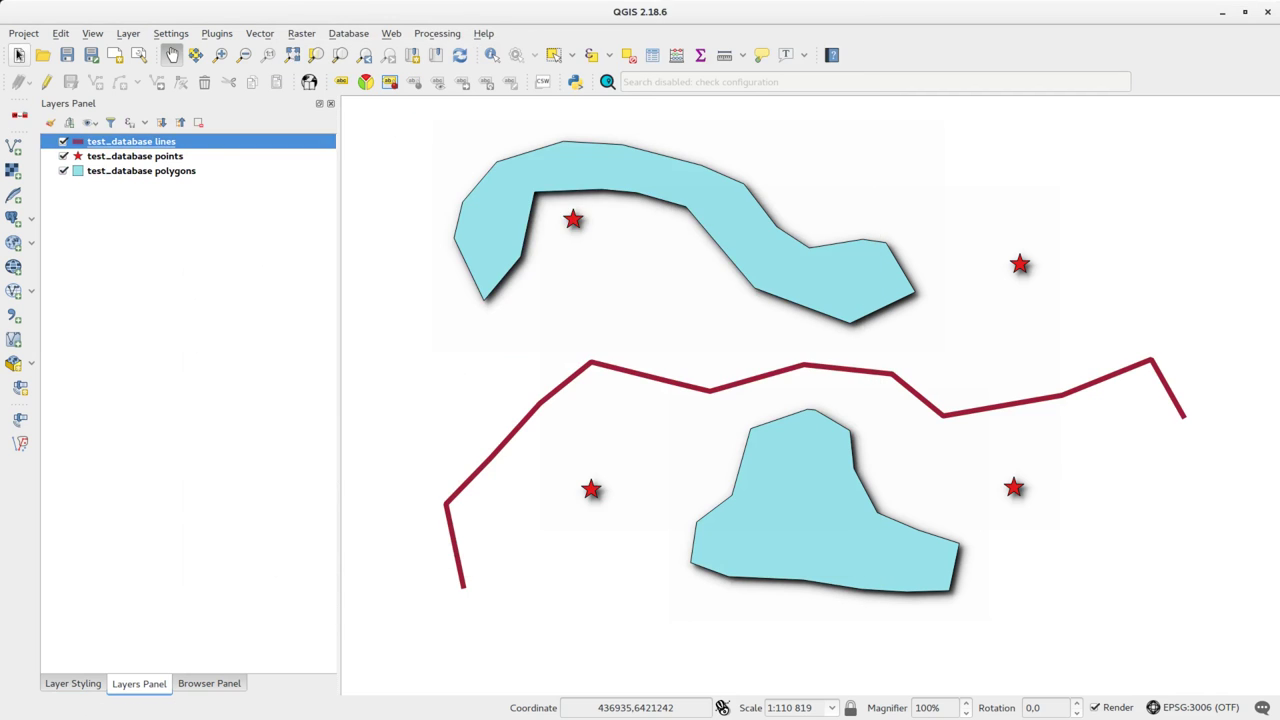
Start a new project without saving and load all three layers from test_database.gpkg
click(19, 55)
click(580, 287)
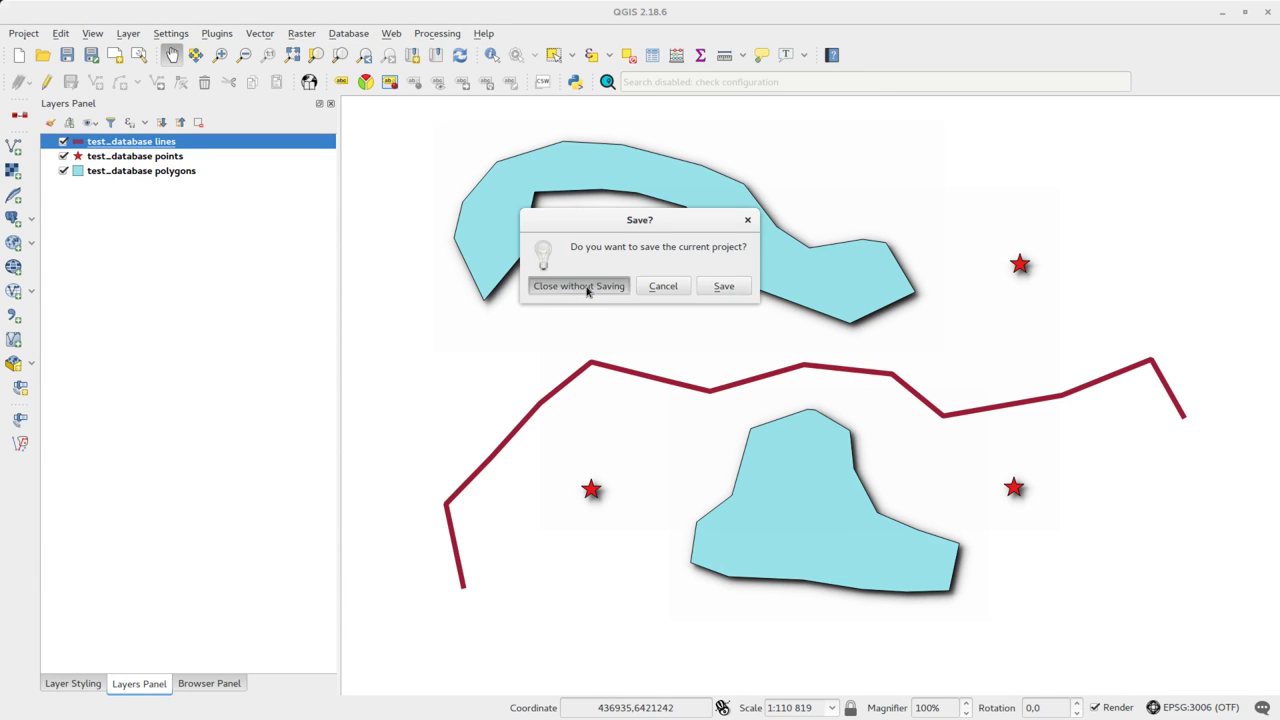
click(197, 684)
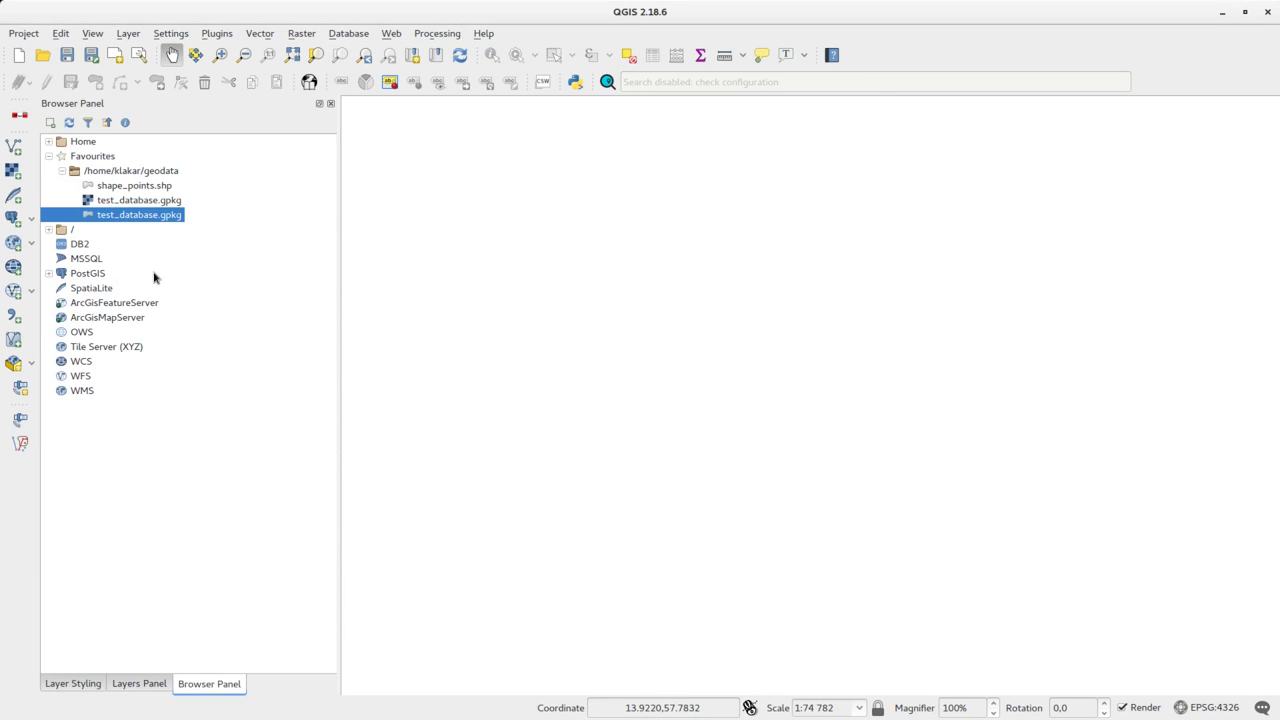
drag(102, 218, 394, 311)
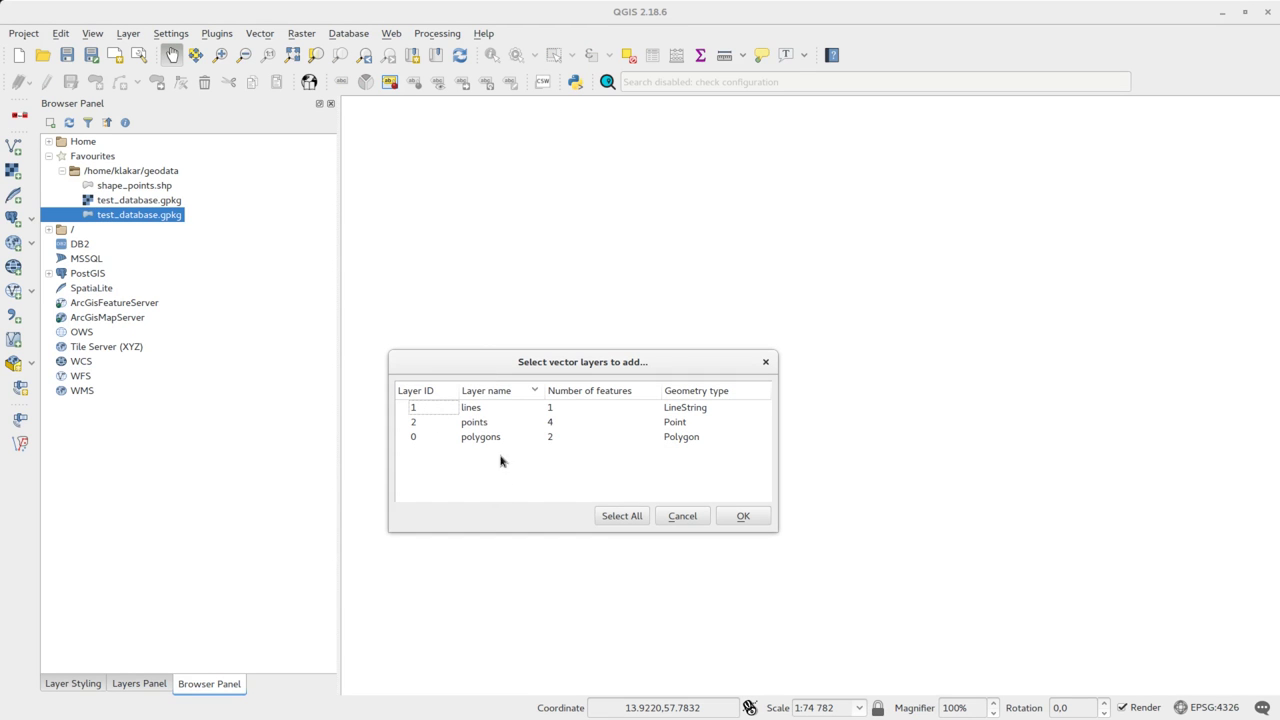
click(620, 516)
click(750, 519)
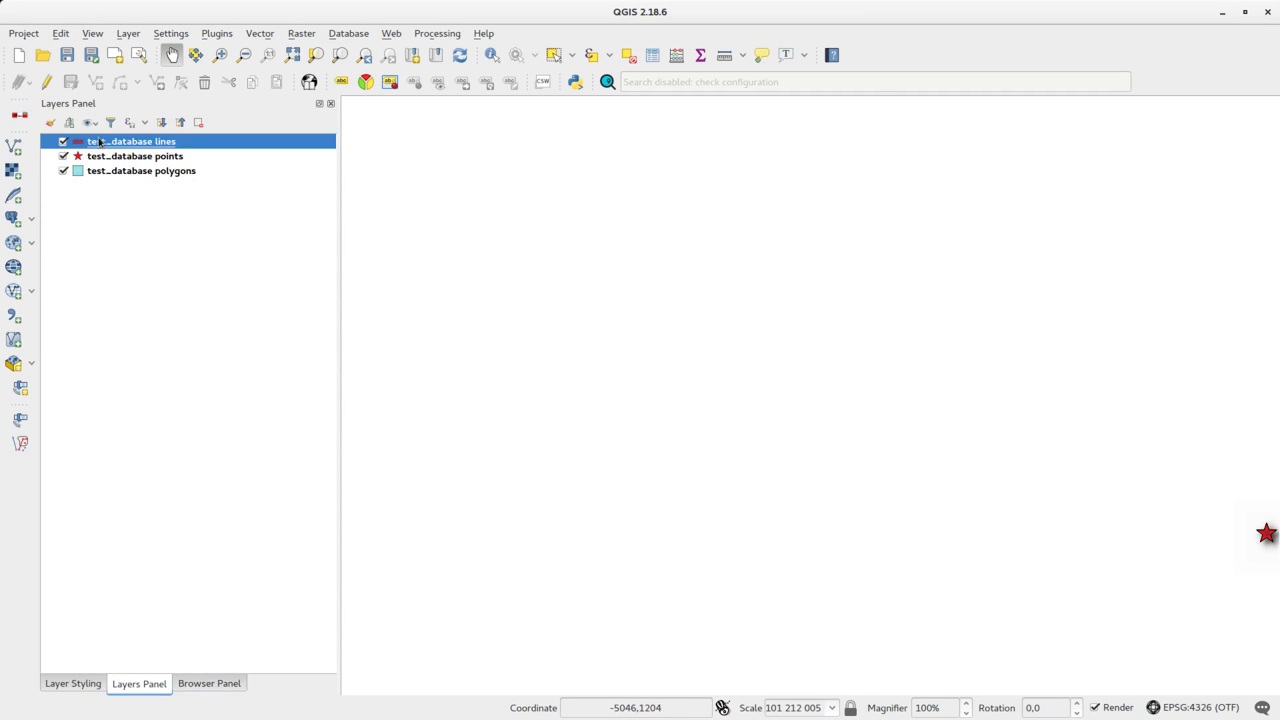
Check the reloaded layers' saved styles on the map, then start another empty project
click(130, 156)
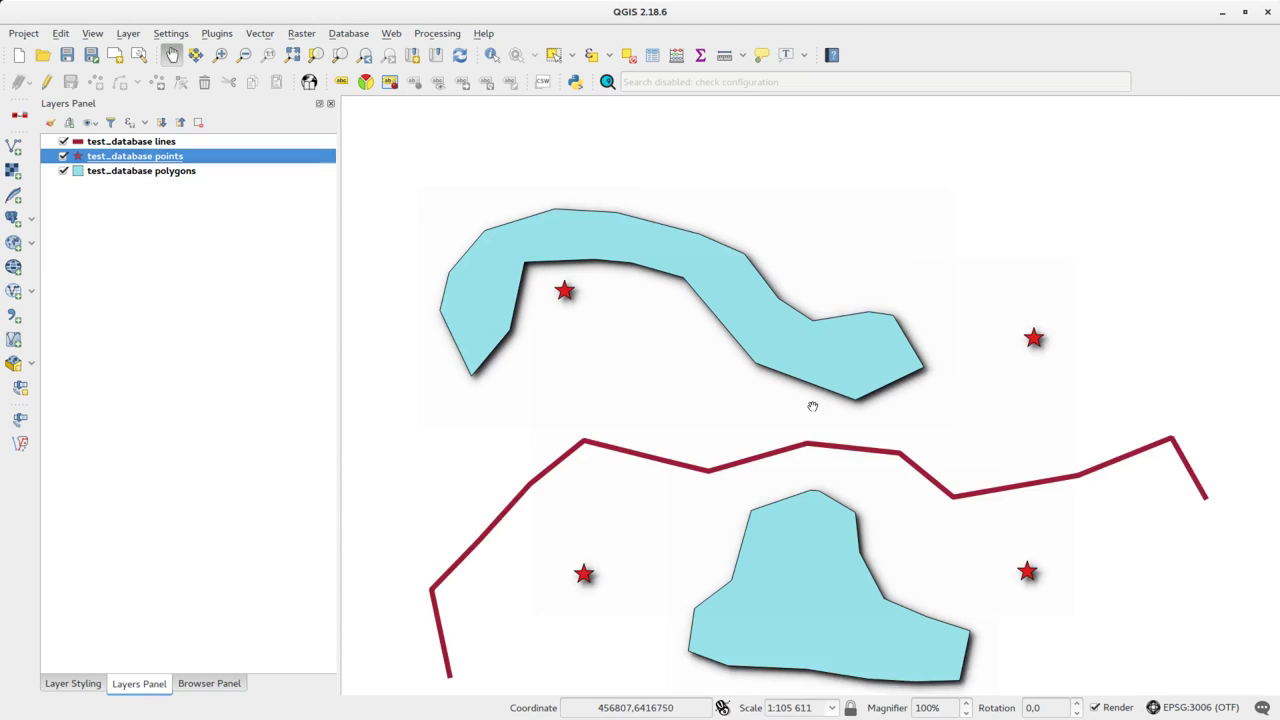
drag(812, 406, 804, 330)
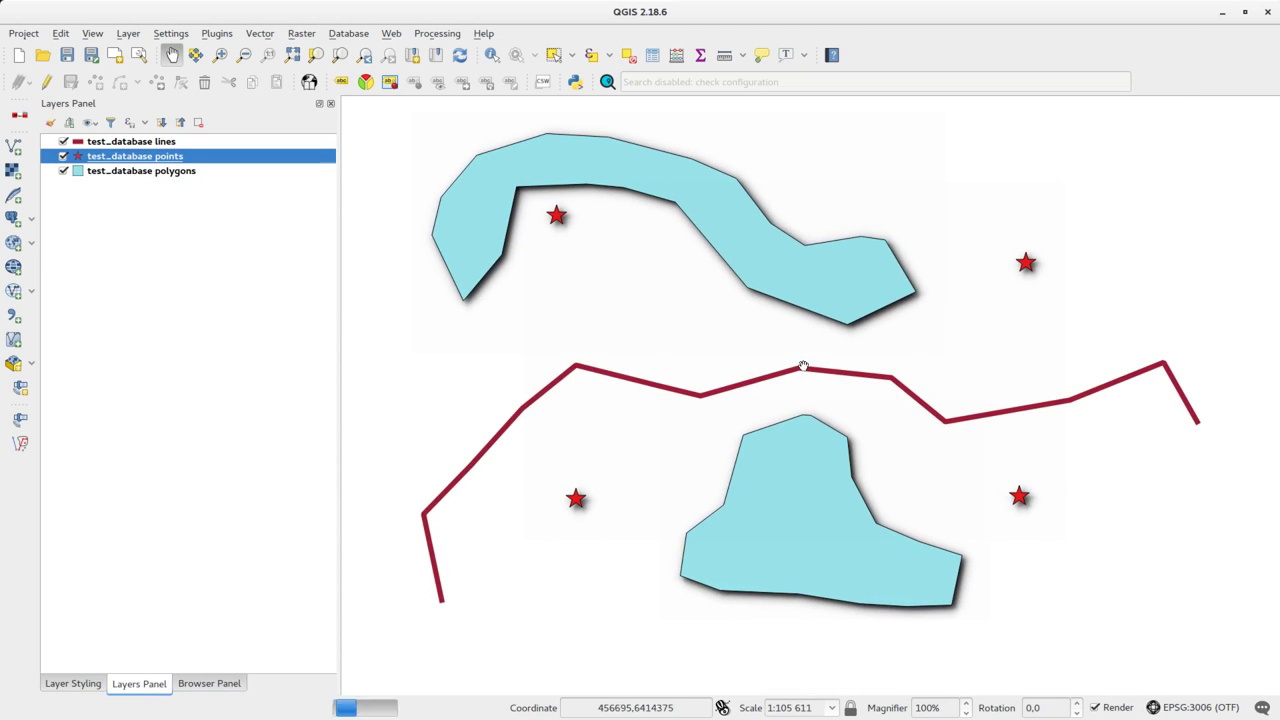
click(22, 60)
Discard the current project and launch DB Manager from the Database menu
click(612, 286)
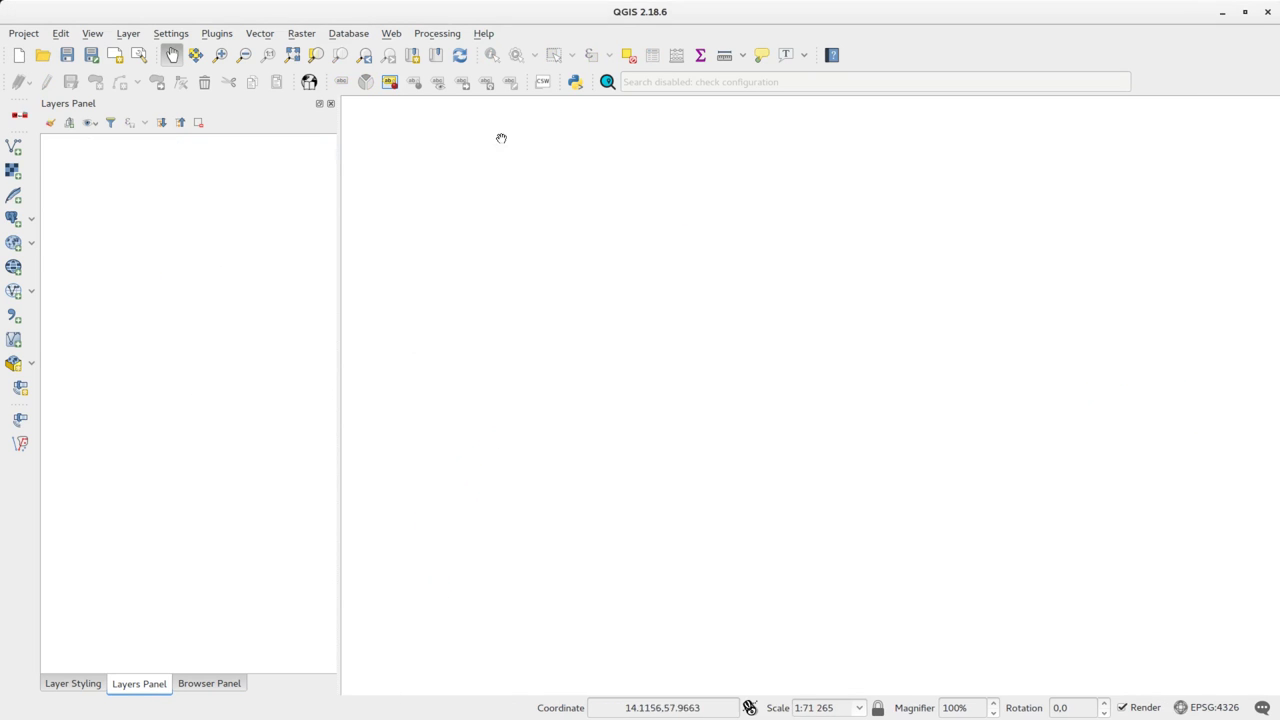
click(349, 33)
mouse_move(370, 52)
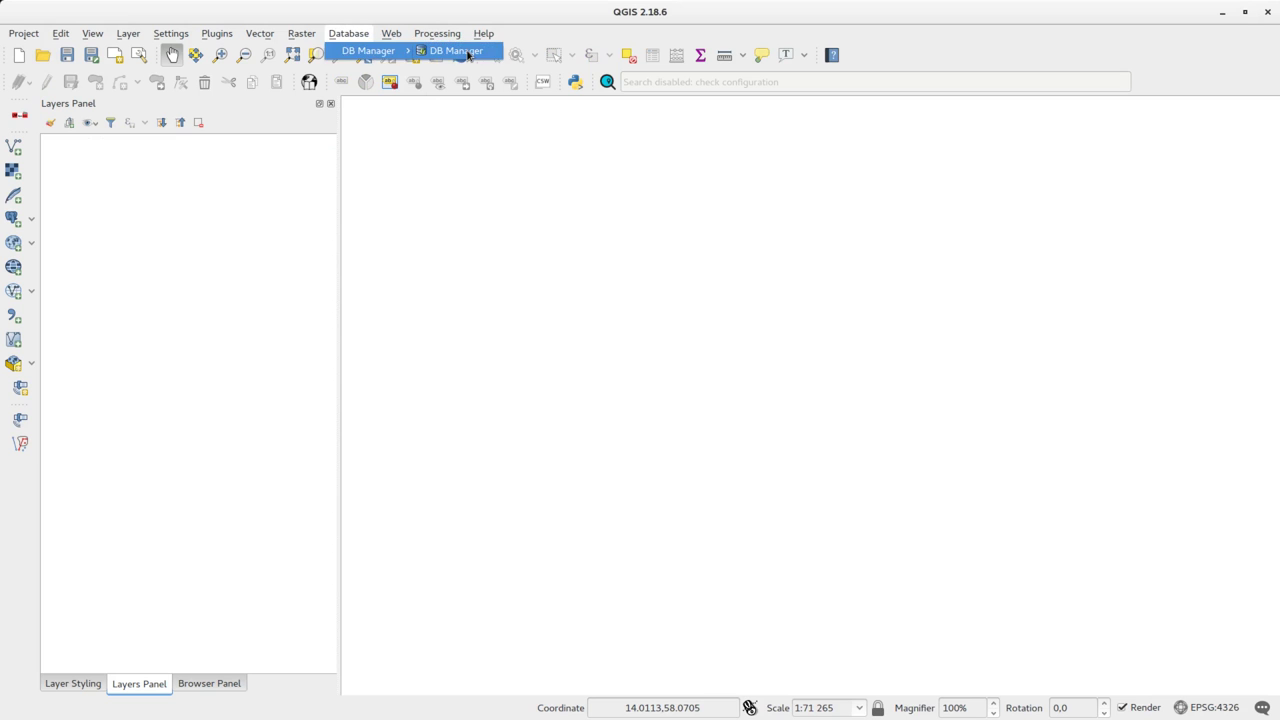
click(457, 52)
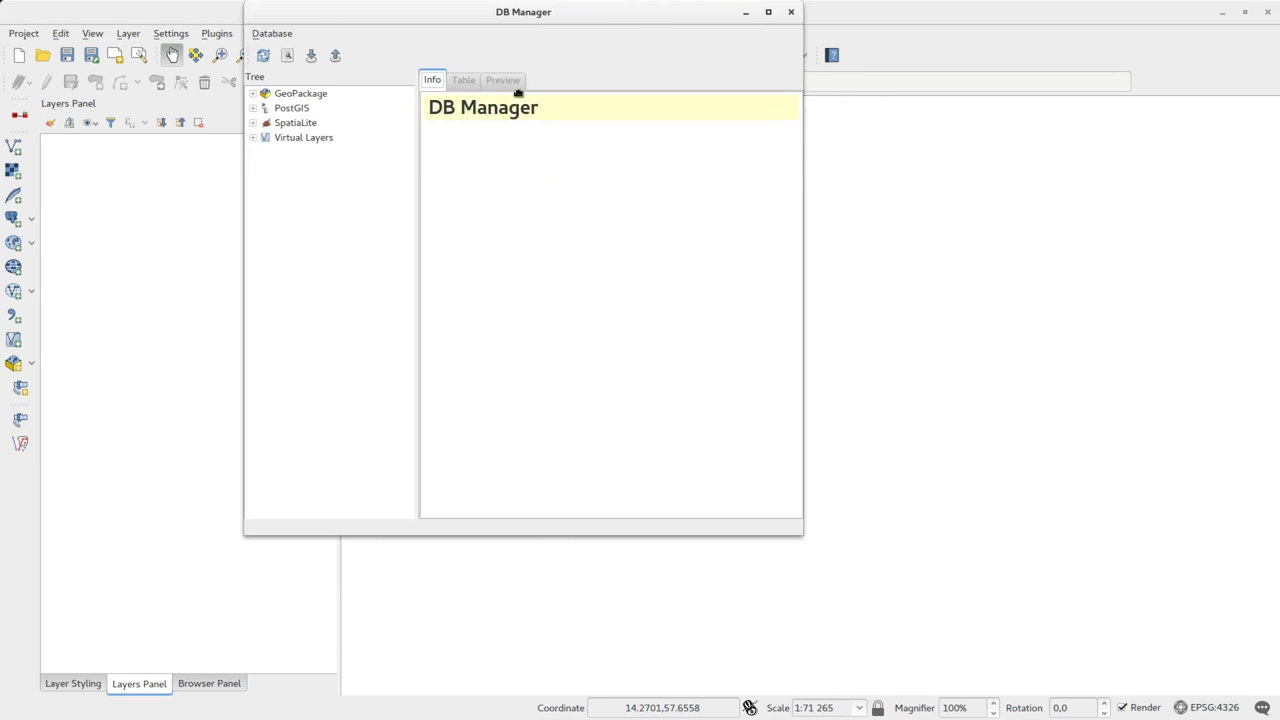
Replace the old GeoPackage connection with a new one to test_database.gpkg
click(423, 224)
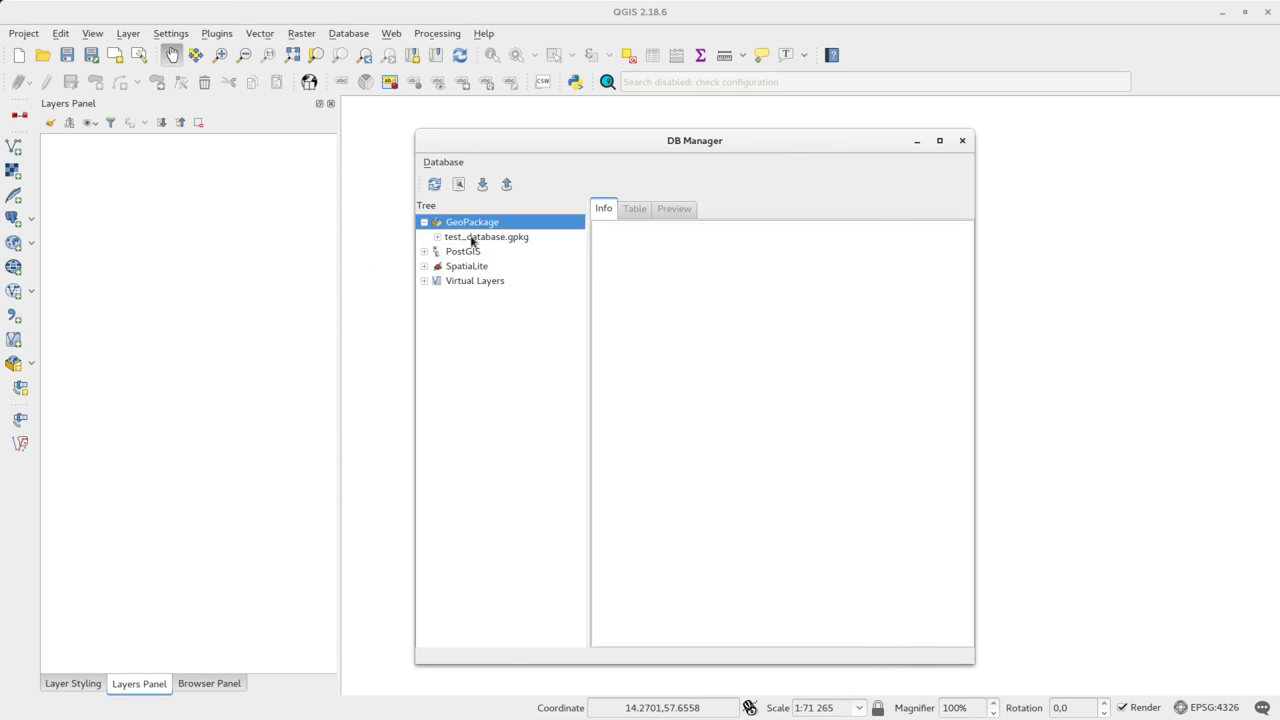
right_click(471, 240)
click(497, 240)
click(797, 354)
right_click(482, 224)
click(533, 228)
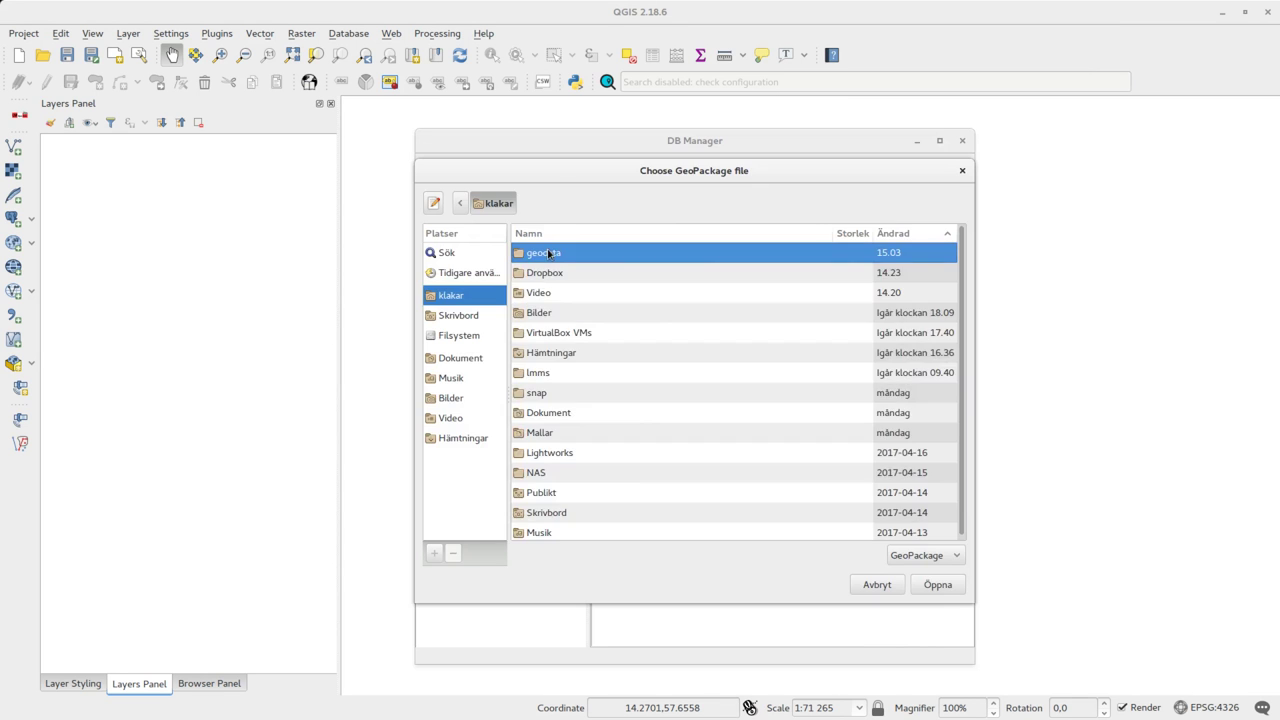
double_click(540, 252)
click(931, 584)
click(470, 240)
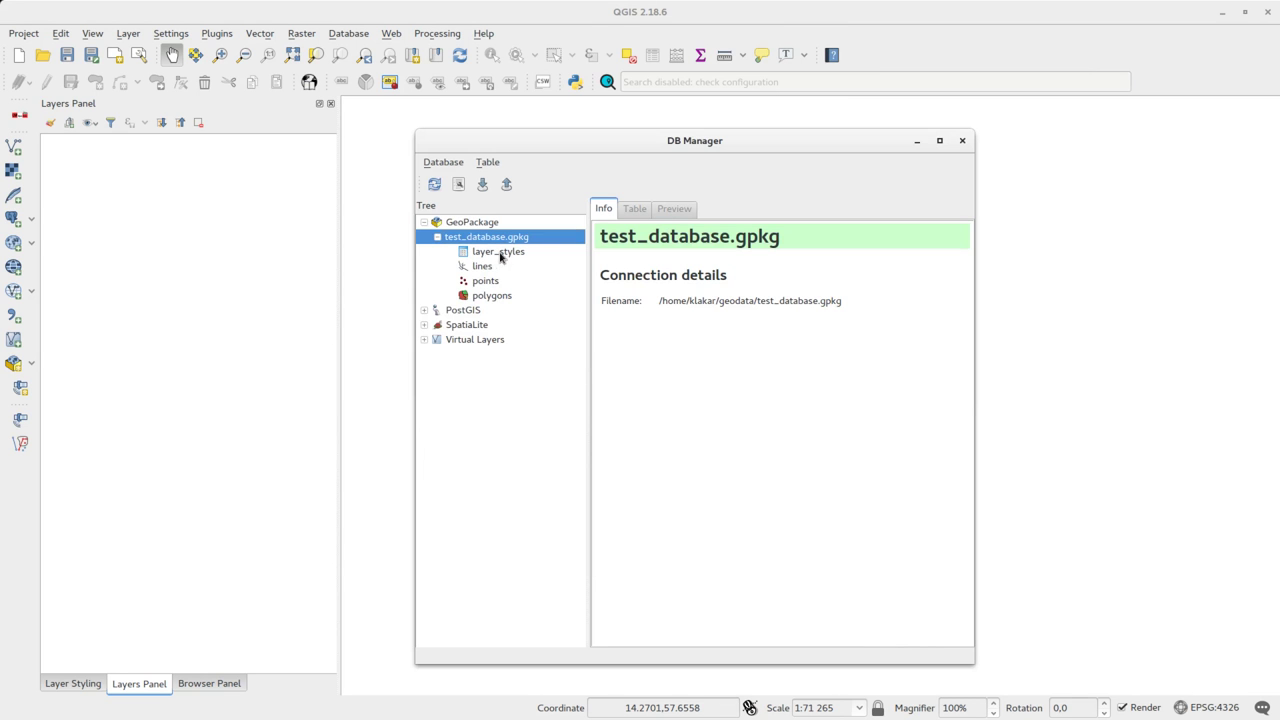
Inspect the lines, points, polygons and layer_styles tables, then add layer_styles to the project
click(484, 267)
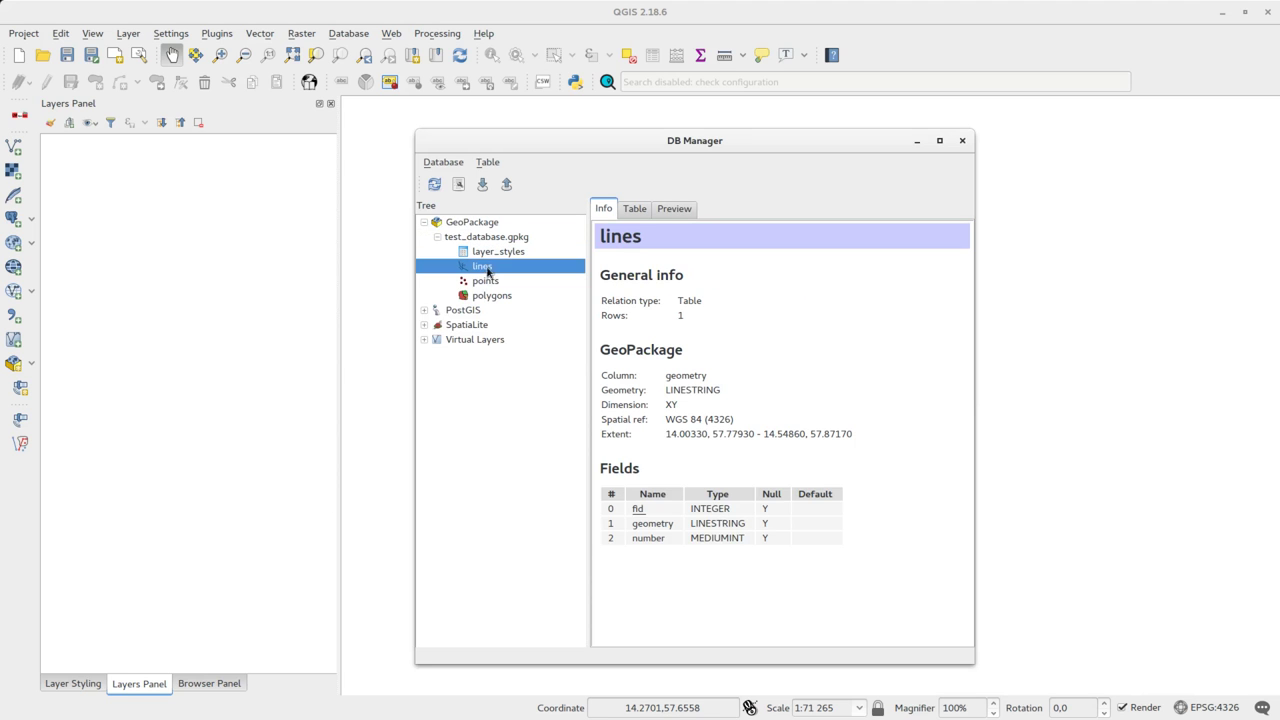
click(486, 282)
click(492, 239)
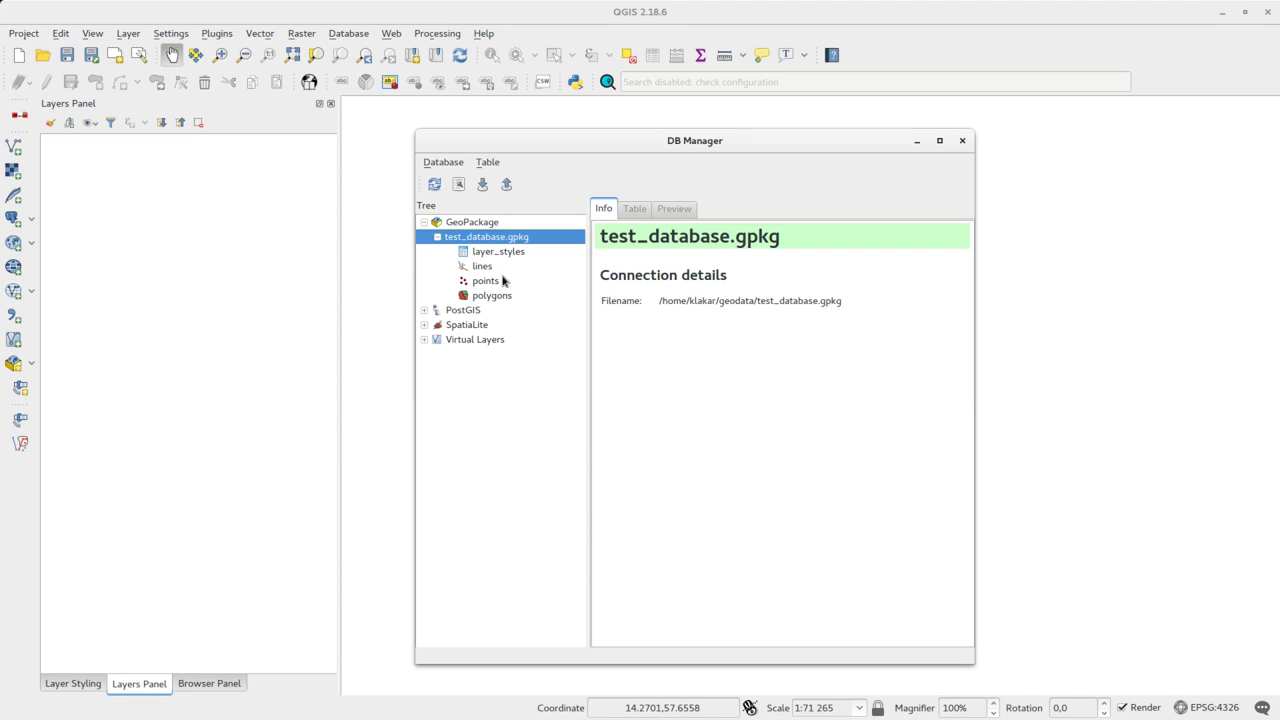
click(480, 297)
click(482, 255)
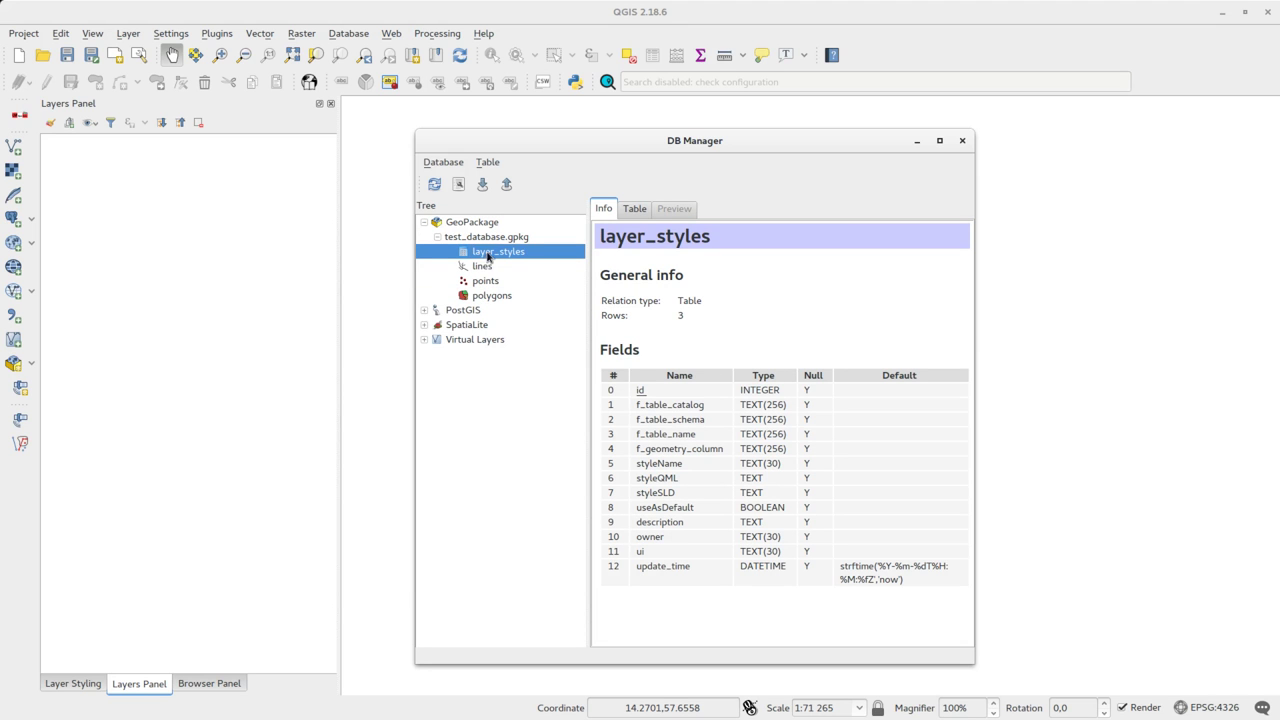
drag(487, 257, 249, 253)
Review the three style rows in the layer_styles attribute table, widening the styleQML column
right_click(91, 147)
click(160, 248)
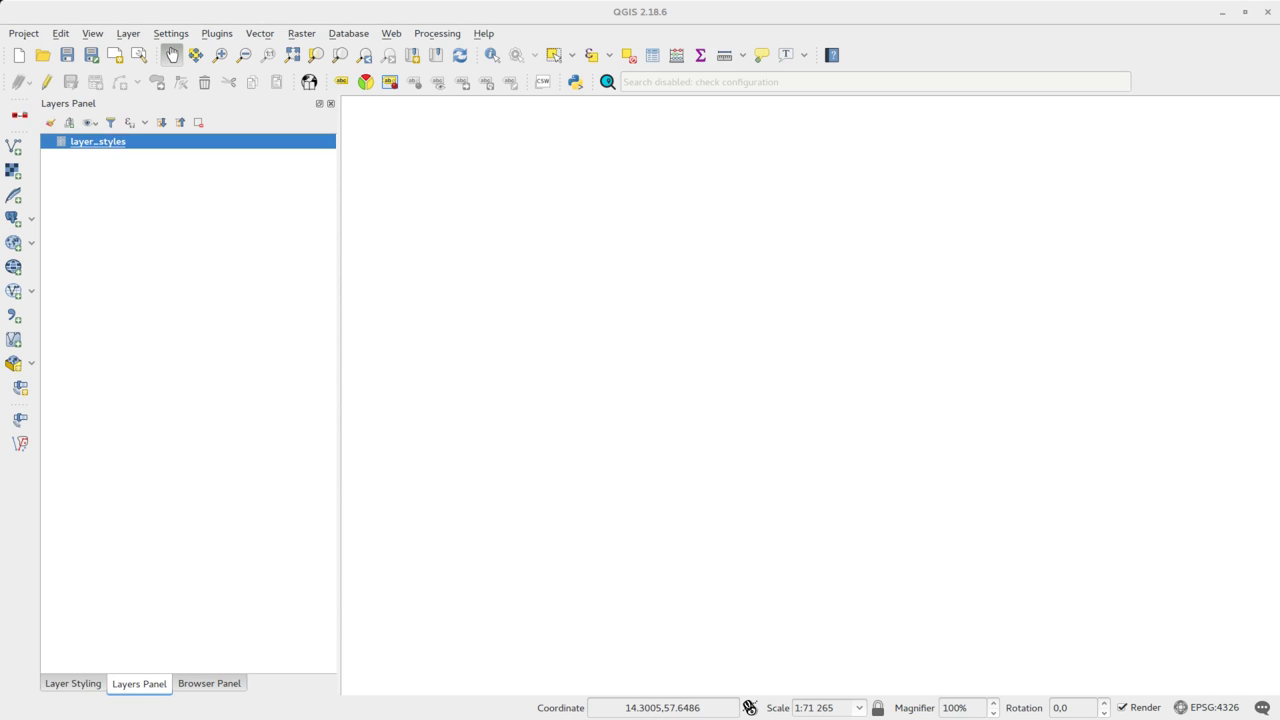
double_click(627, 203)
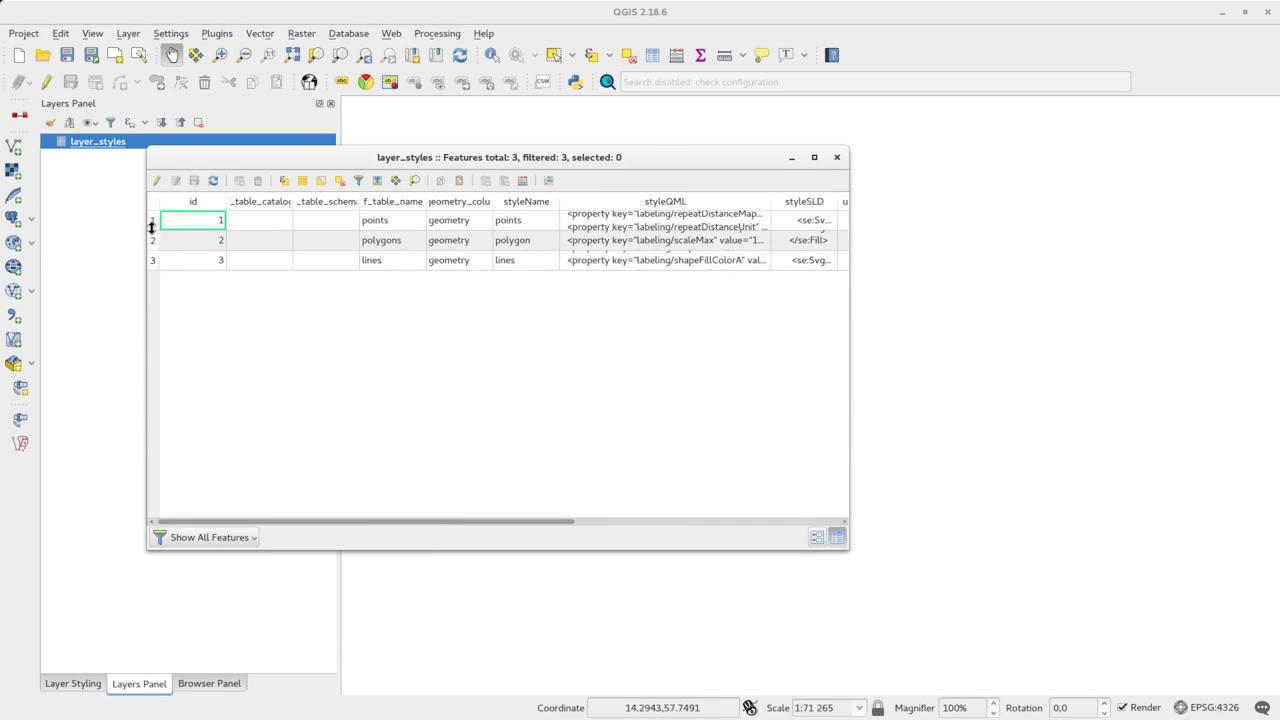
click(836, 157)
Start a new project without saving and add the polygons layer from DB Manager
click(19, 55)
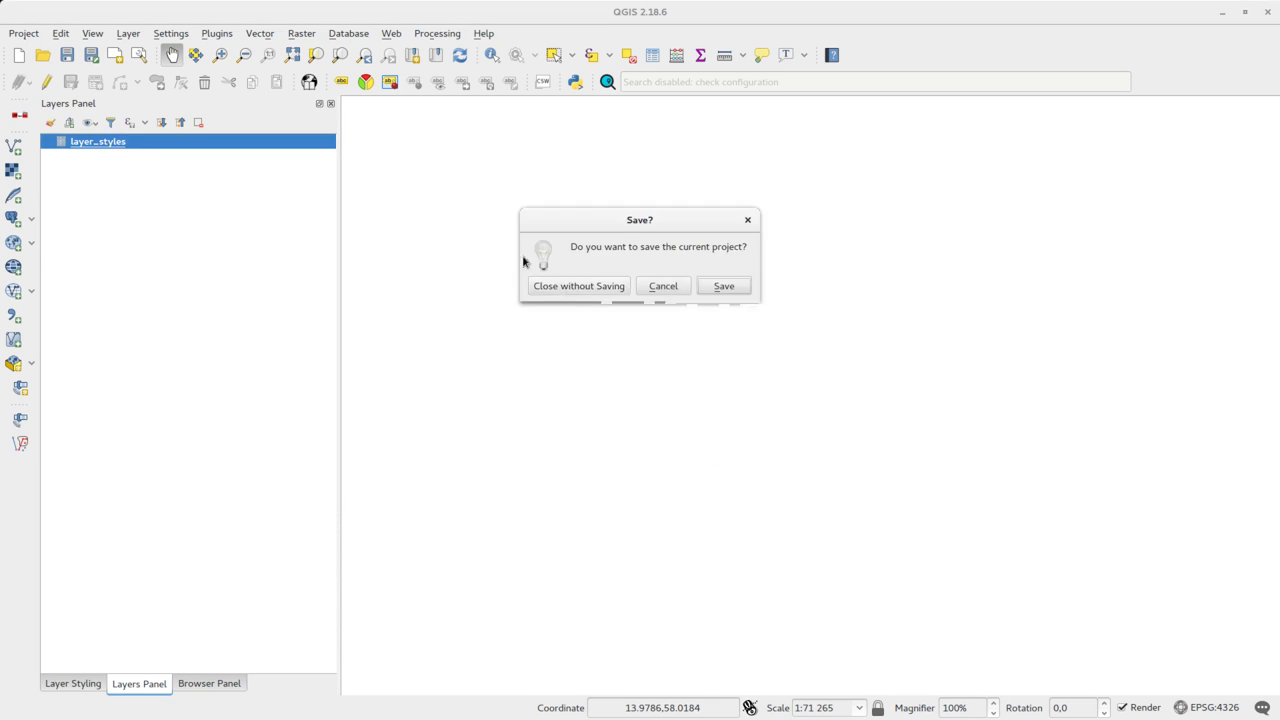
click(580, 286)
drag(492, 295, 371, 289)
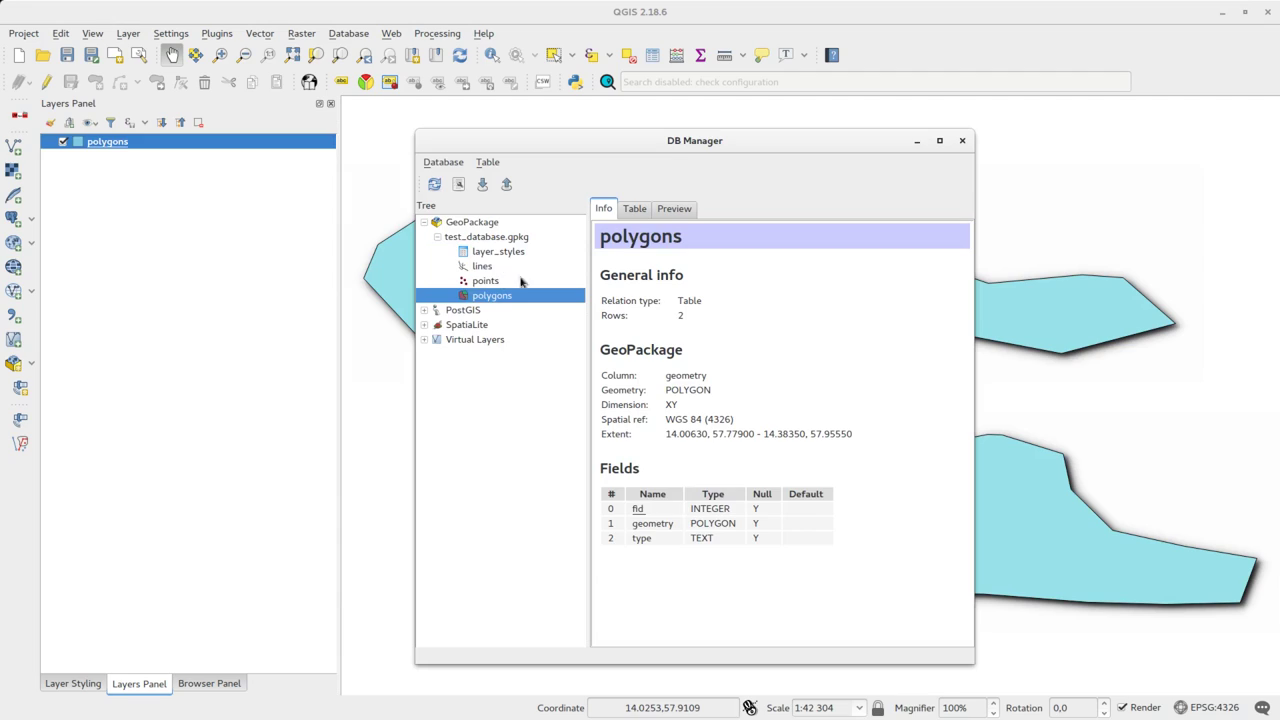